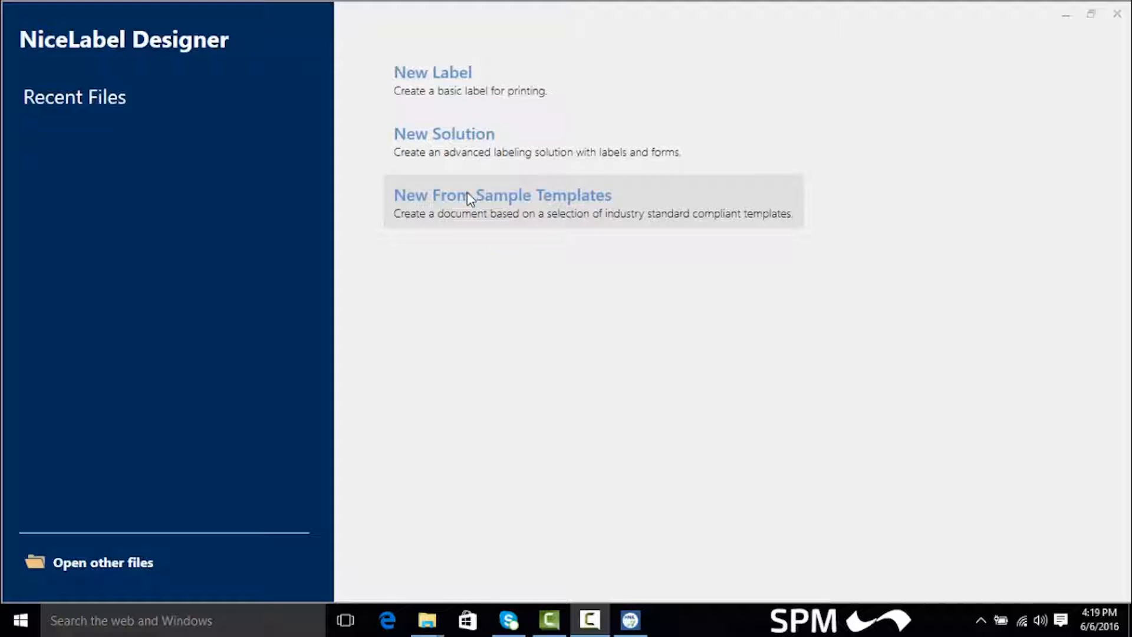
# - Start a new label for My Thermal Printer, printed on a roll of labels
pyautogui.click(487, 87)
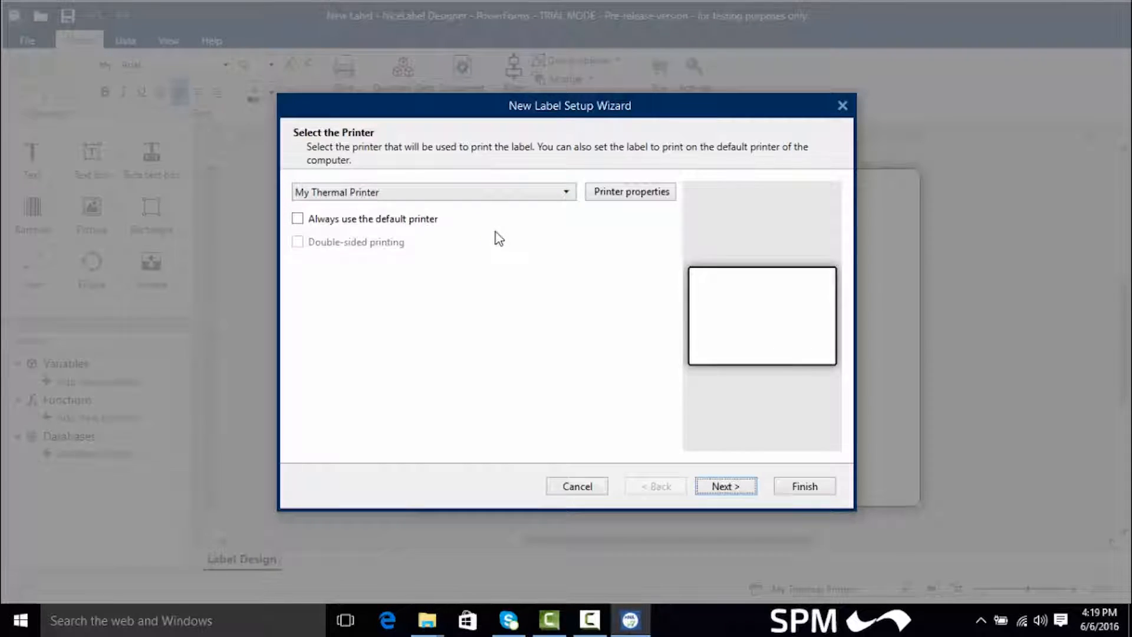
pyautogui.click(727, 488)
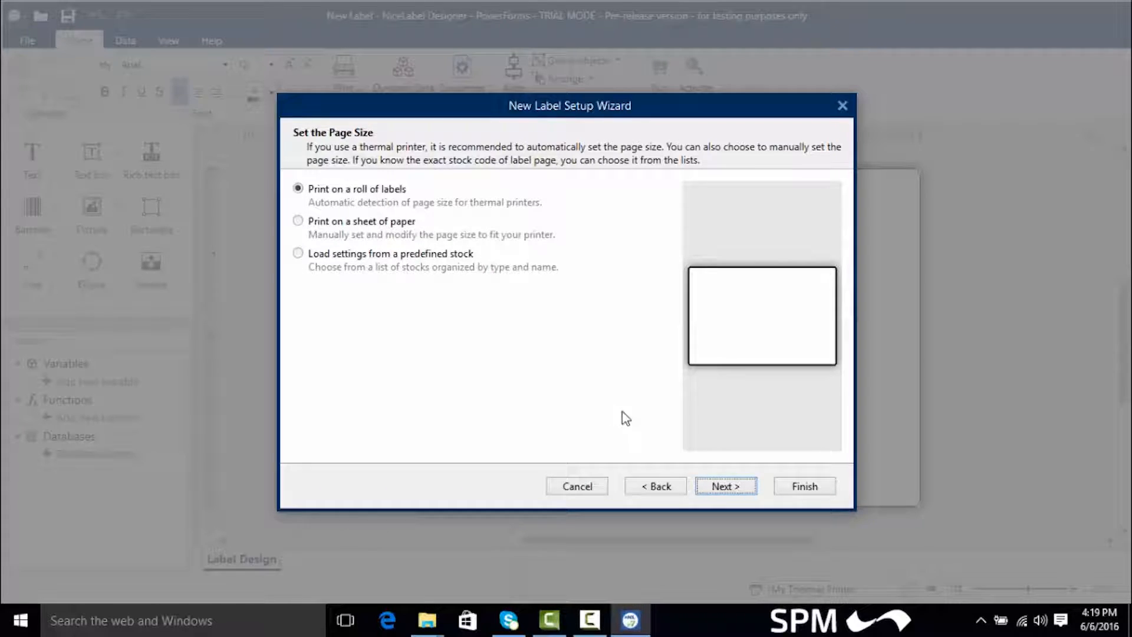
pyautogui.click(726, 487)
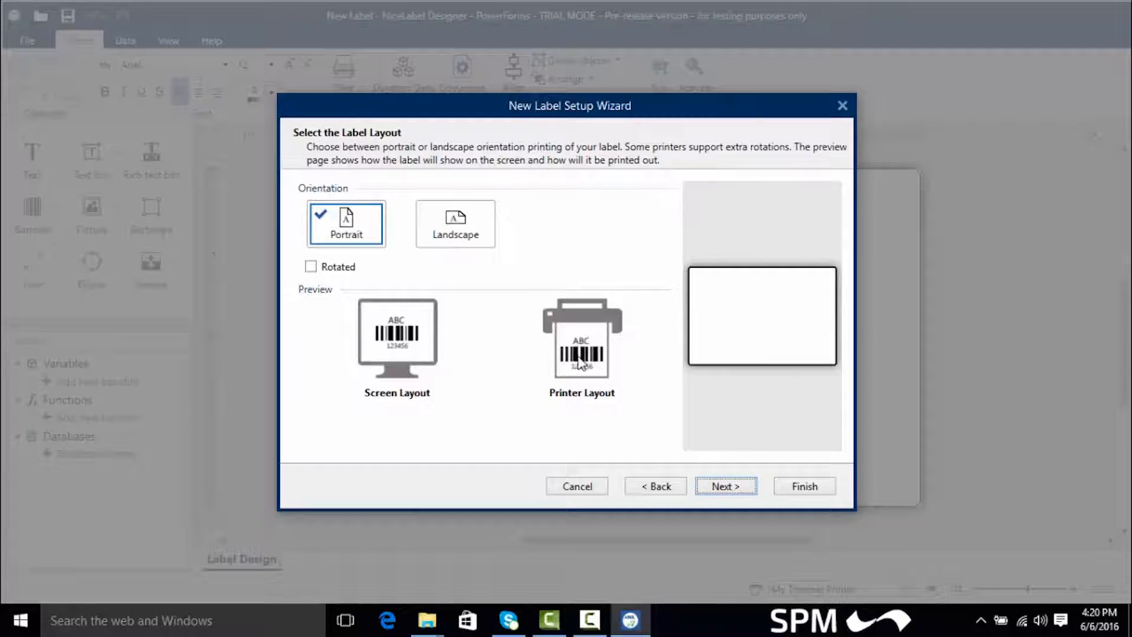
# - Try the landscape orientation and the rotated option for the label layout, and return to unrotated portrait
pyautogui.click(451, 239)
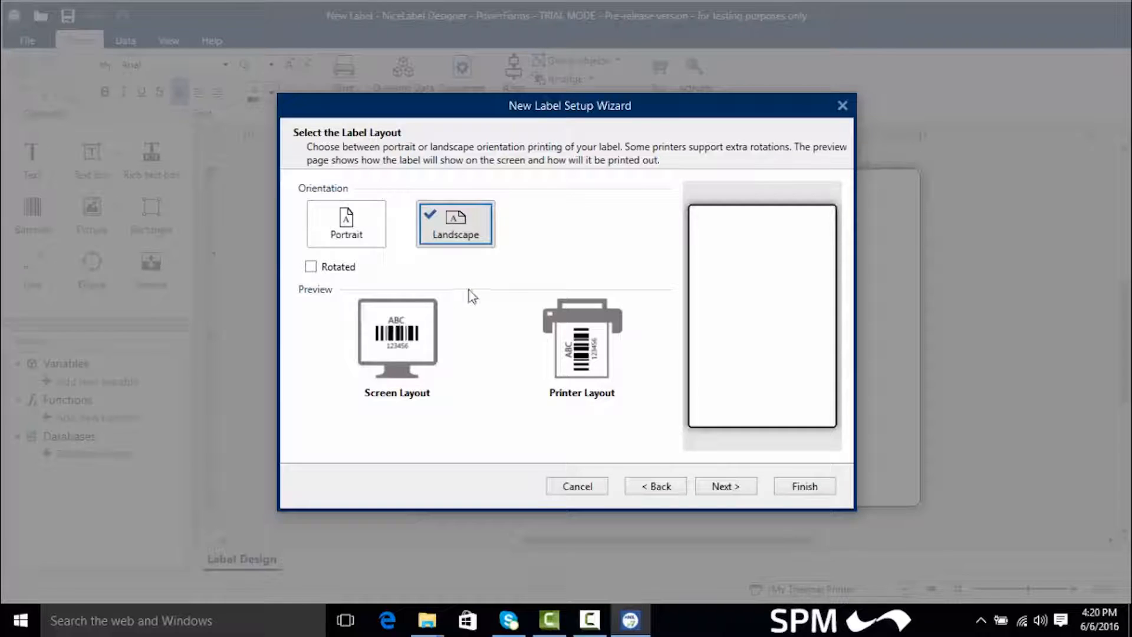
pyautogui.click(347, 266)
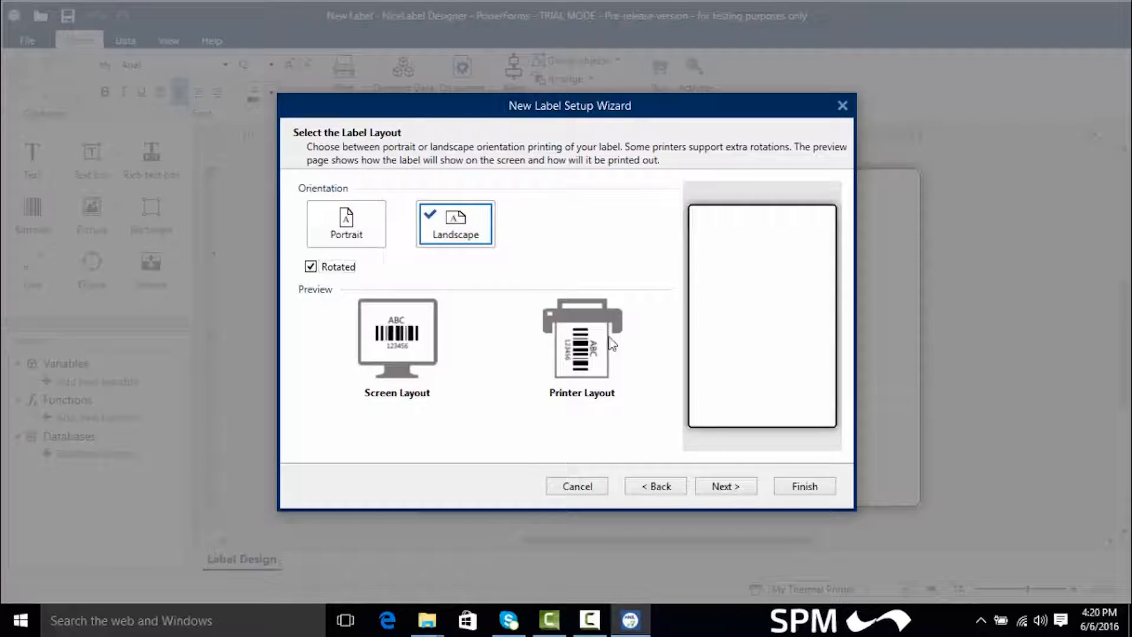
pyautogui.click(344, 268)
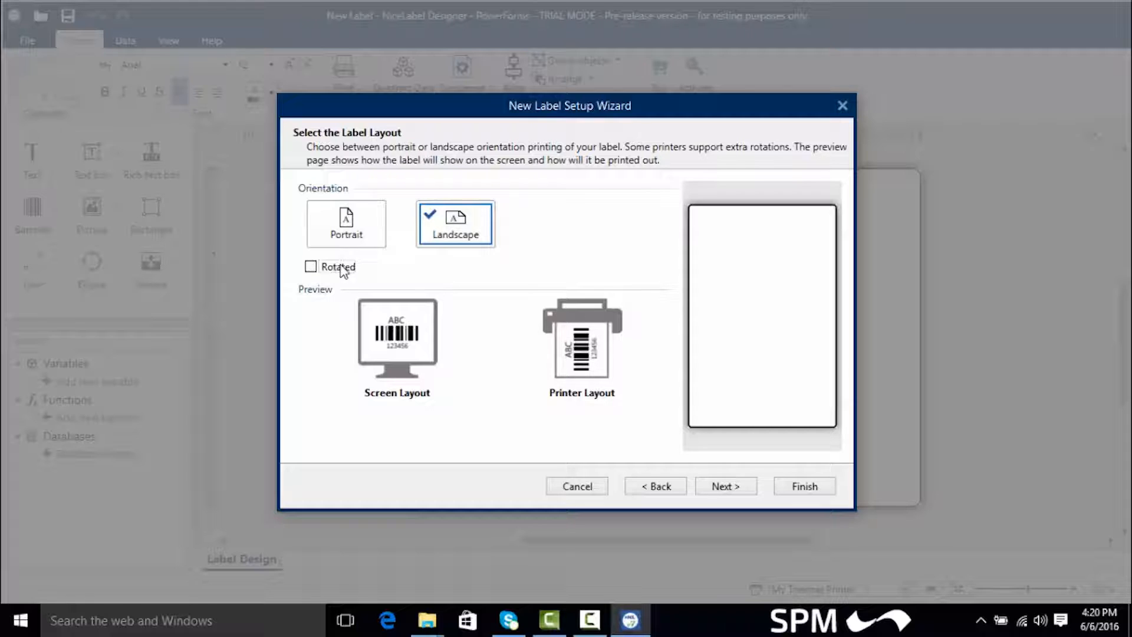
pyautogui.click(358, 241)
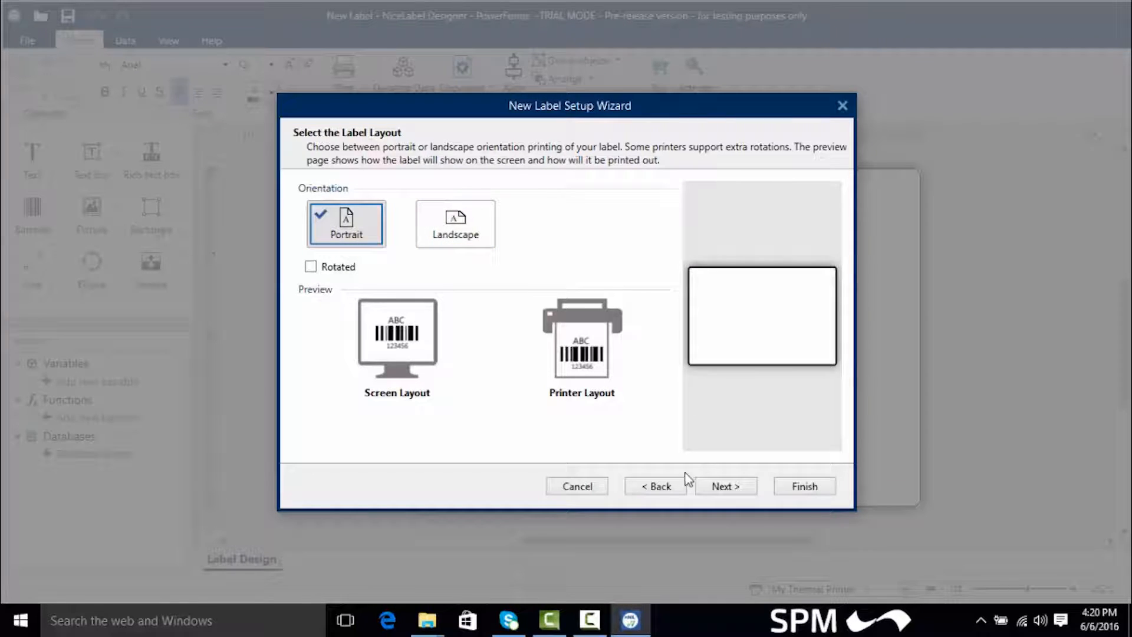
# - Keep inches as the unit, set the label to 4 in wide by 4 in high, and finish creating it
pyautogui.click(708, 486)
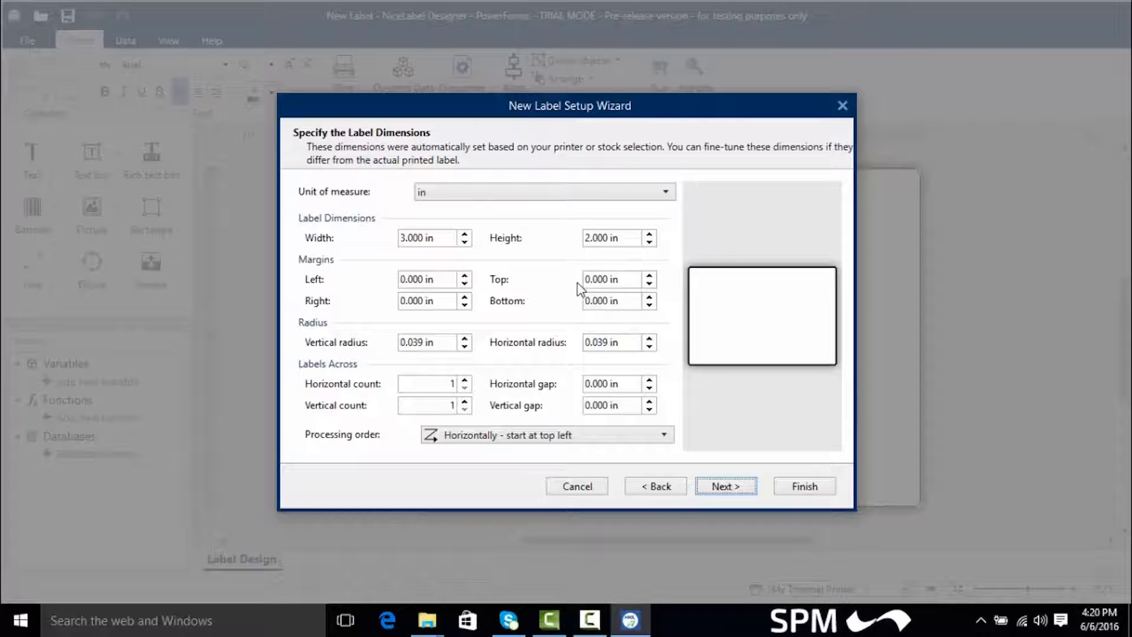
pyautogui.click(522, 195)
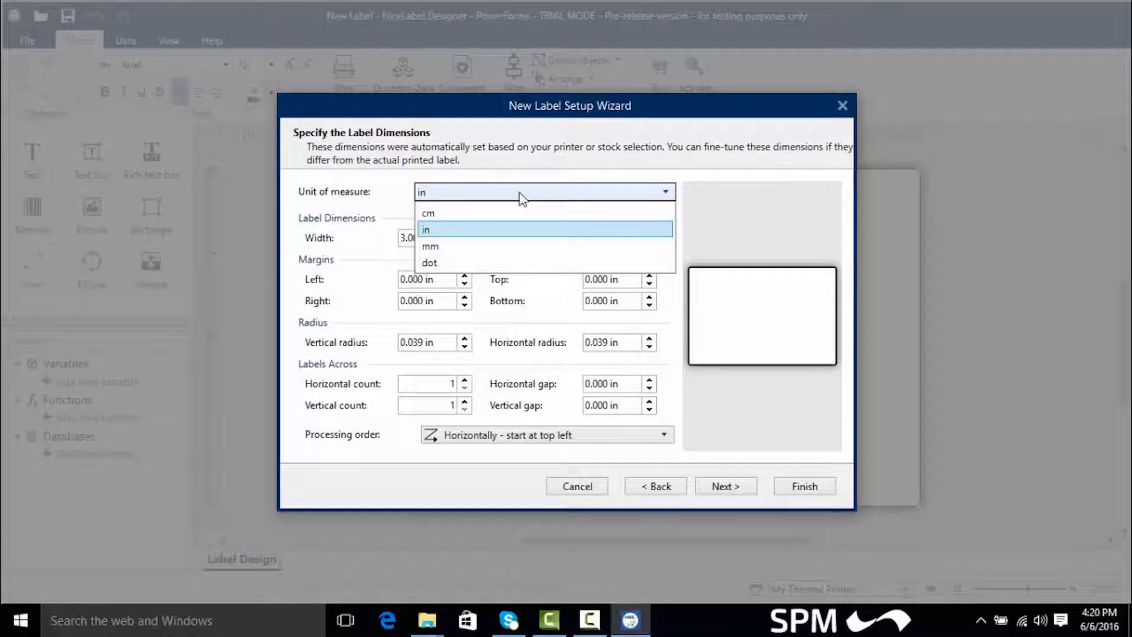
pyautogui.click(517, 229)
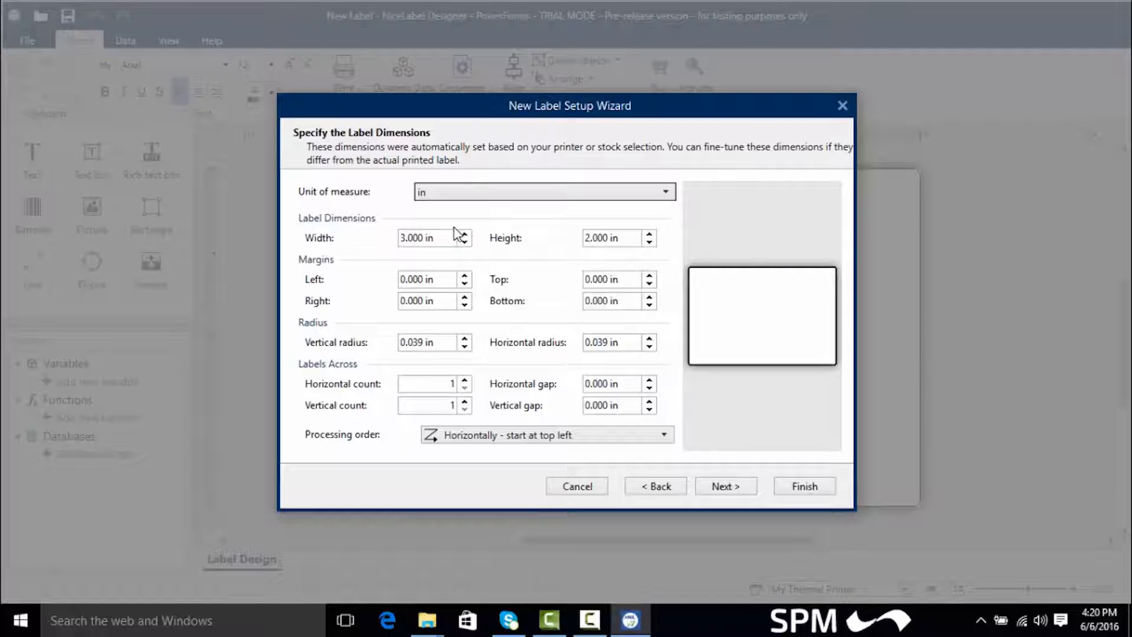
pyautogui.doubleClick(413, 238)
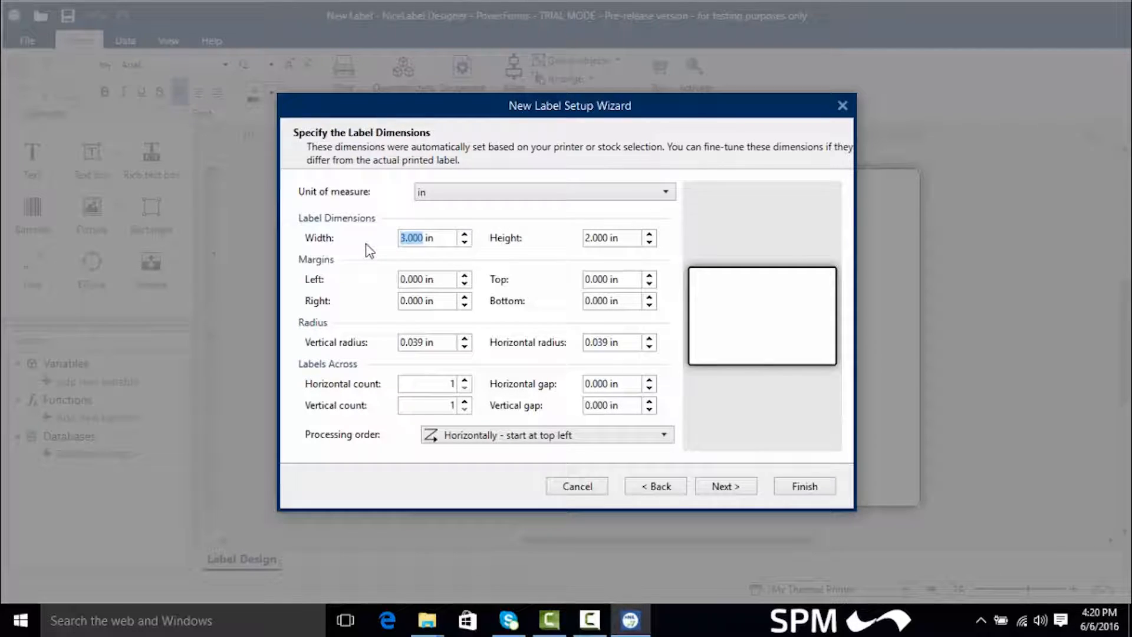
pyautogui.write('4')
pyautogui.press('Tab')
pyautogui.write('4')
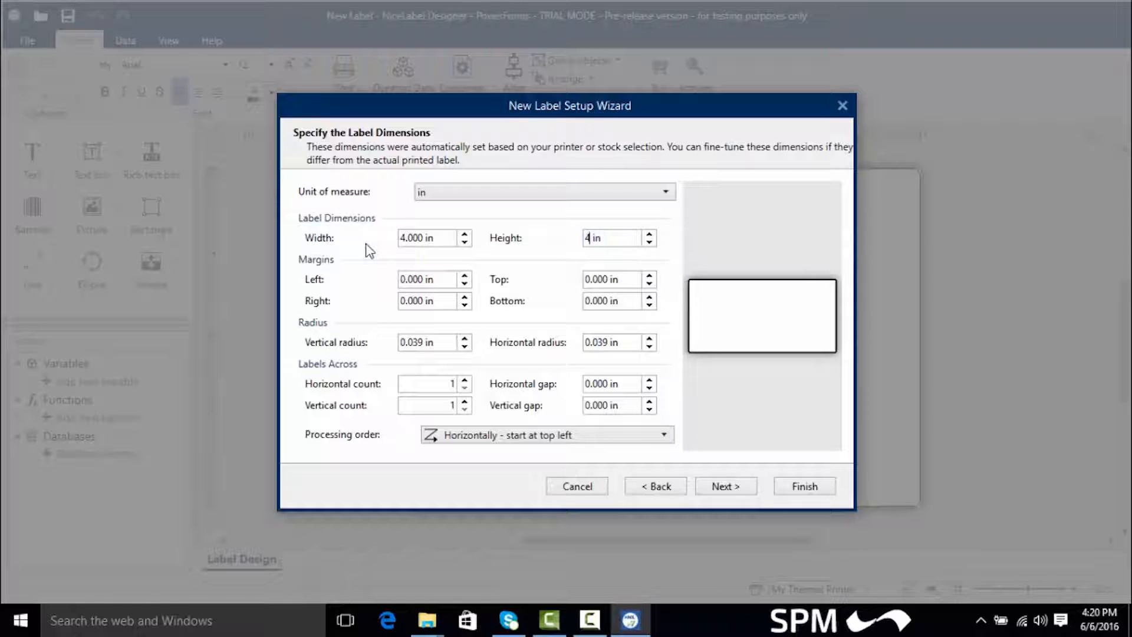
pyautogui.press('Tab')
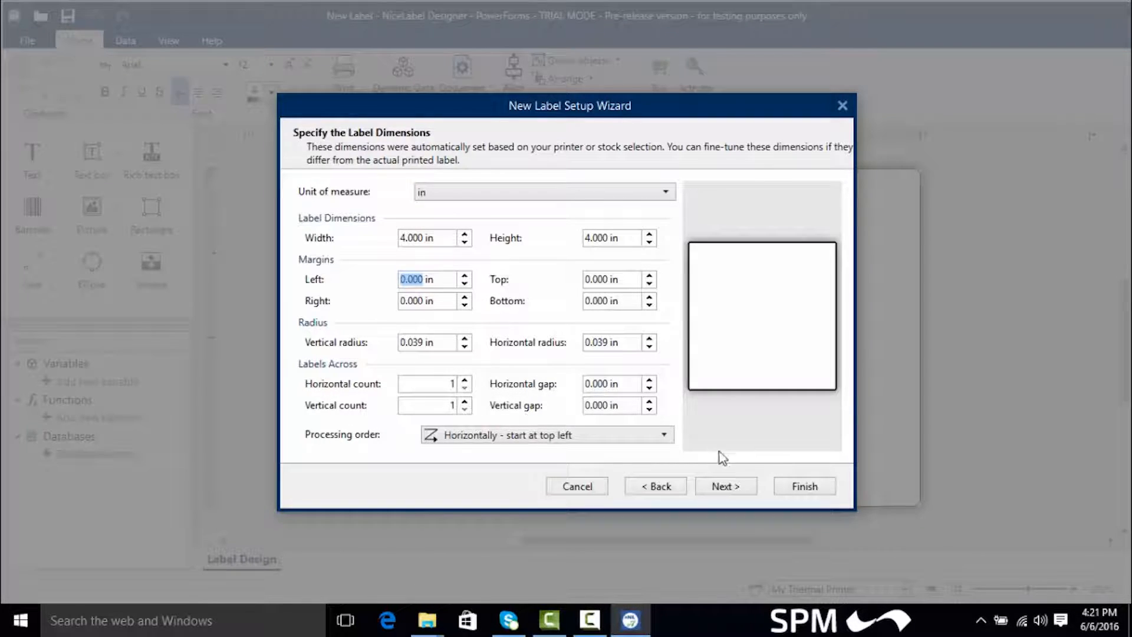
pyautogui.click(726, 487)
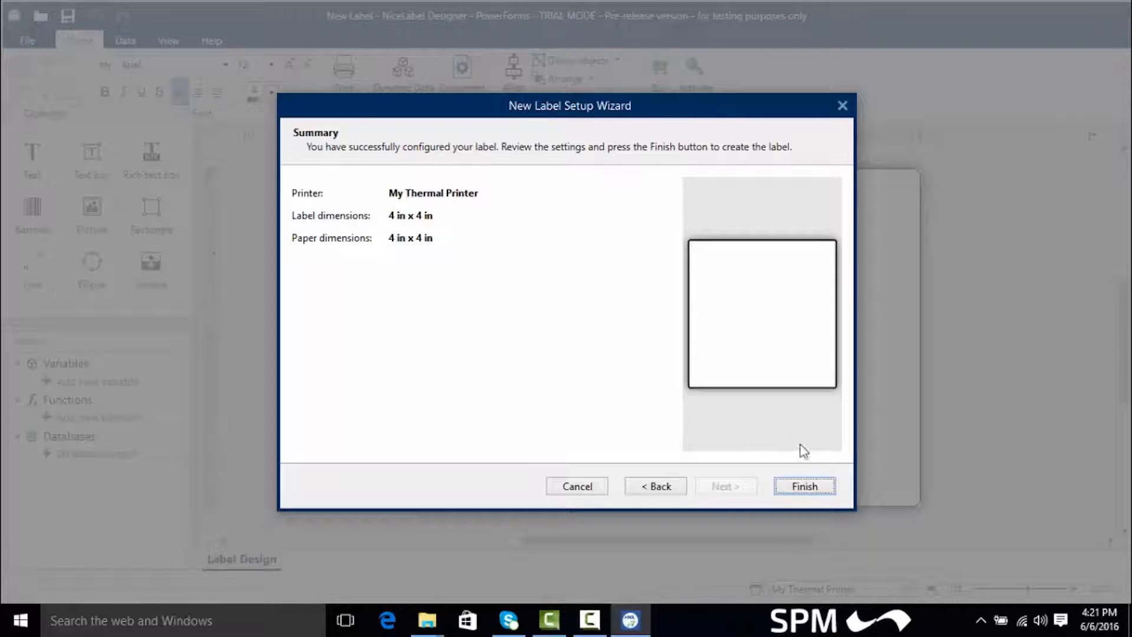
pyautogui.click(802, 485)
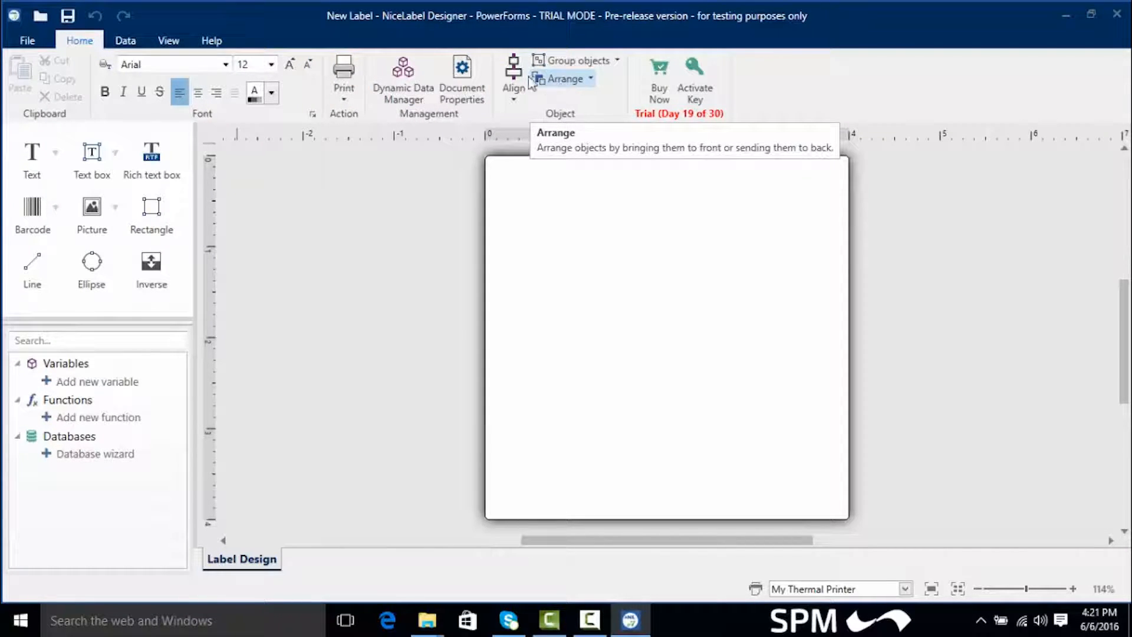
pyautogui.click(123, 39)
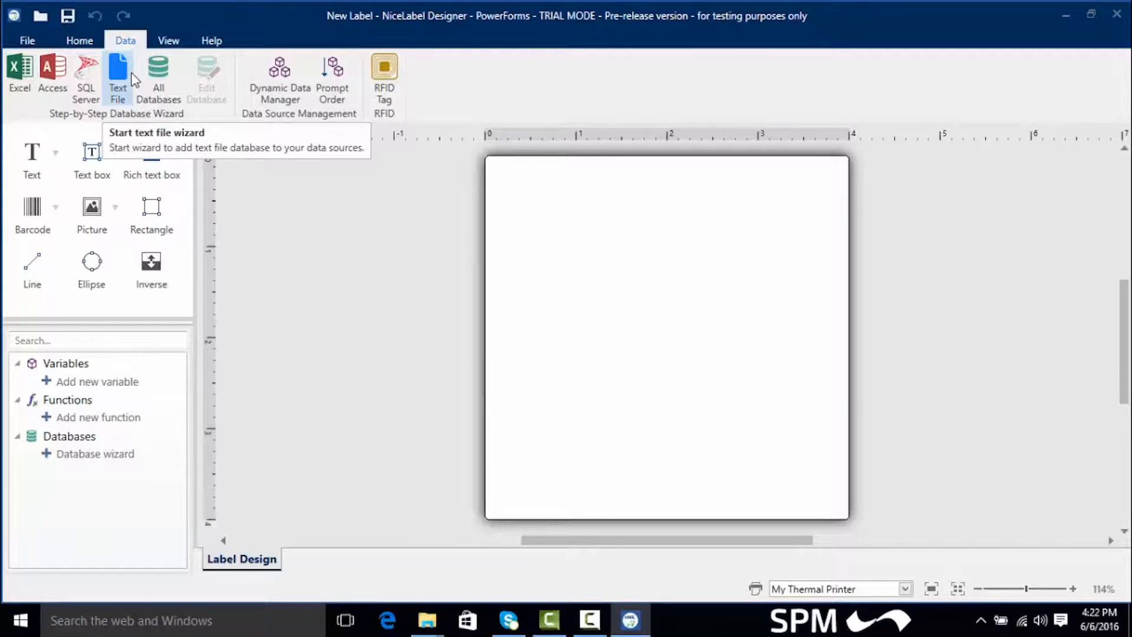
pyautogui.click(167, 40)
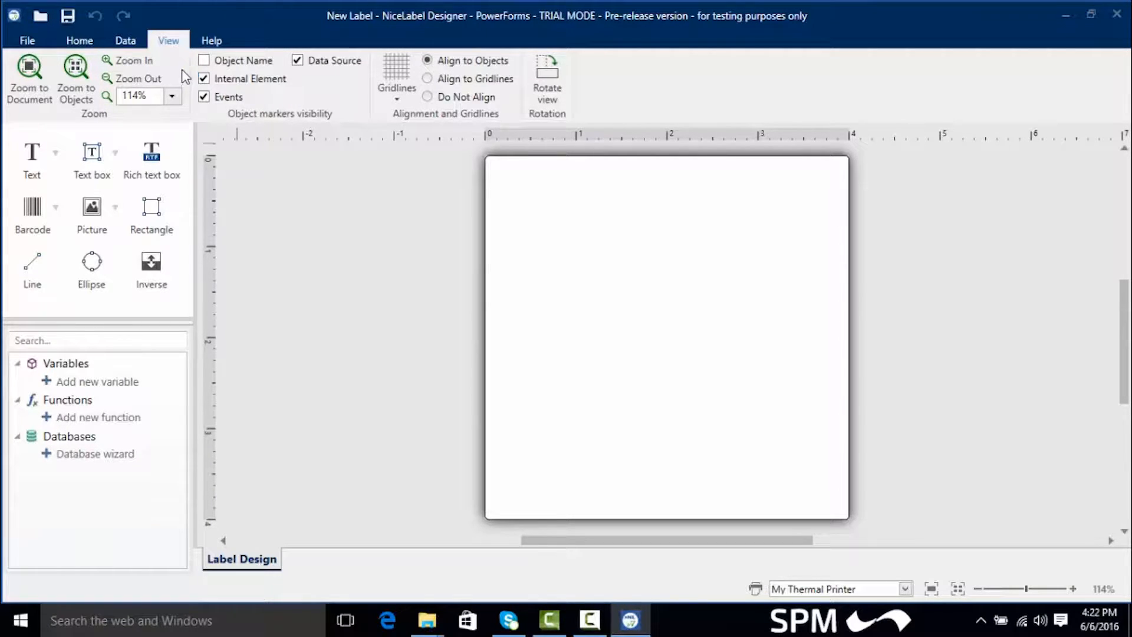
pyautogui.click(208, 45)
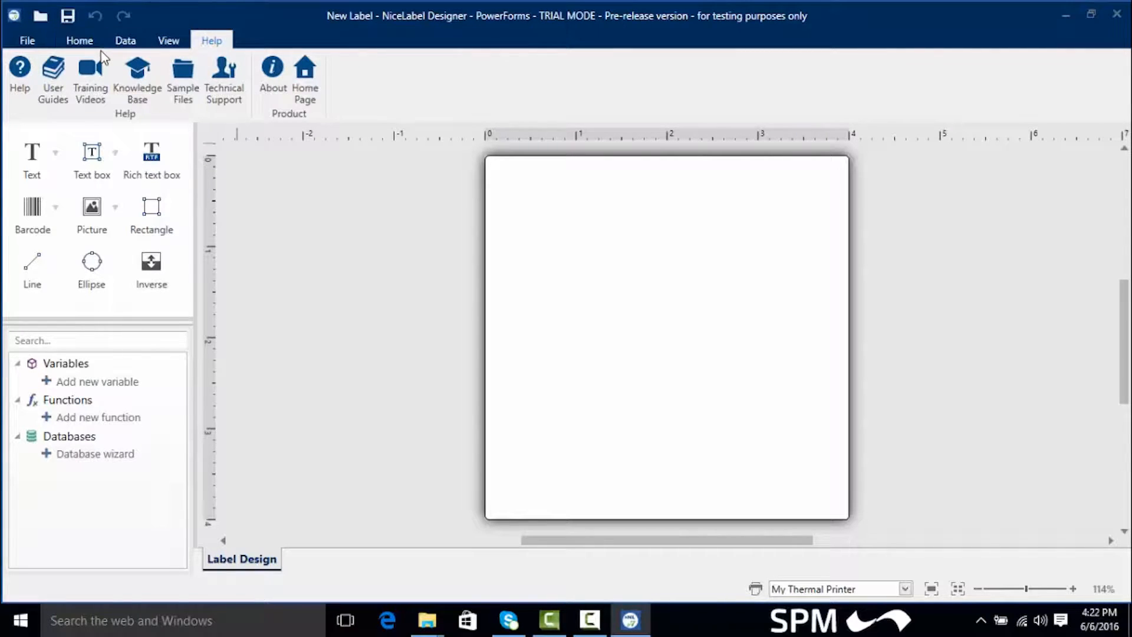
pyautogui.click(80, 42)
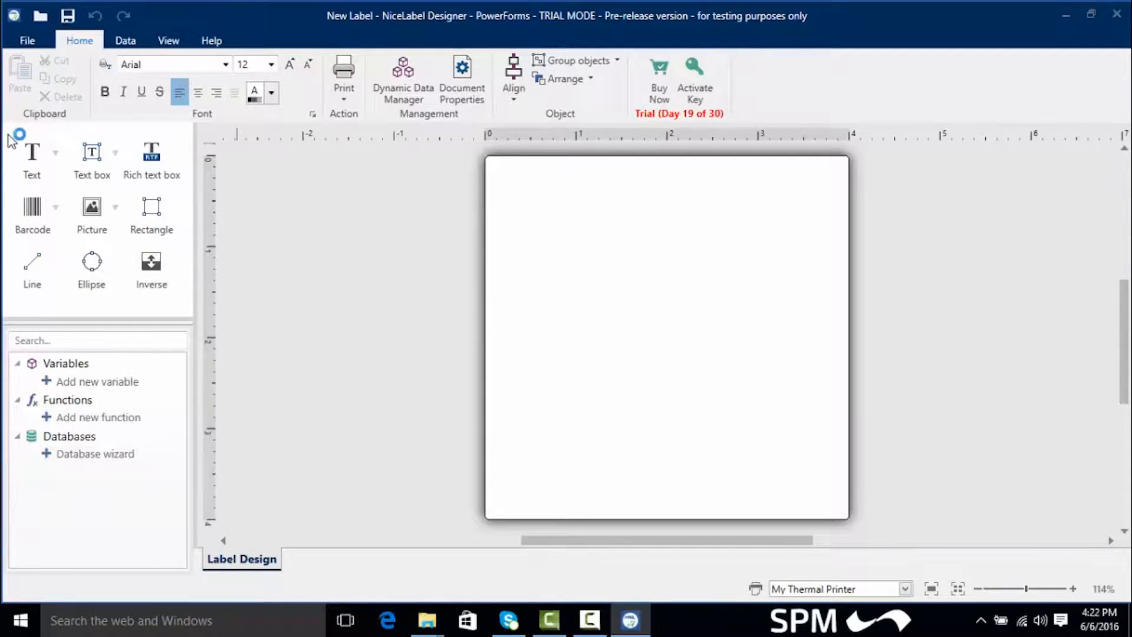
# - Place a text object on the label about 1 in from its left edge and 0.3 in from its top
pyautogui.click(87, 155)
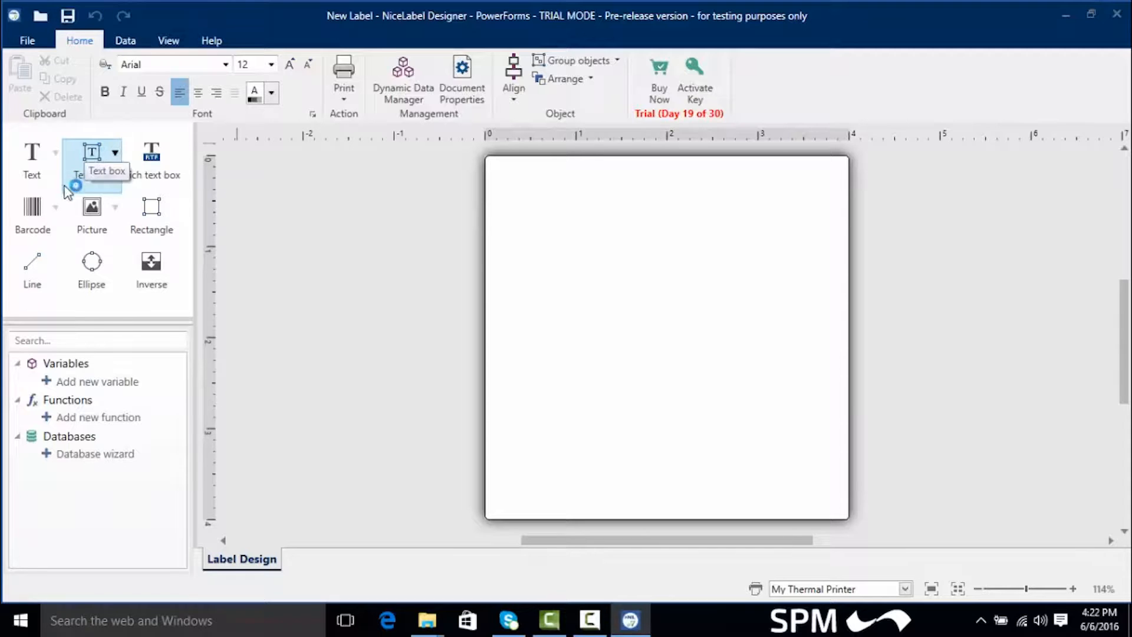
pyautogui.click(52, 209)
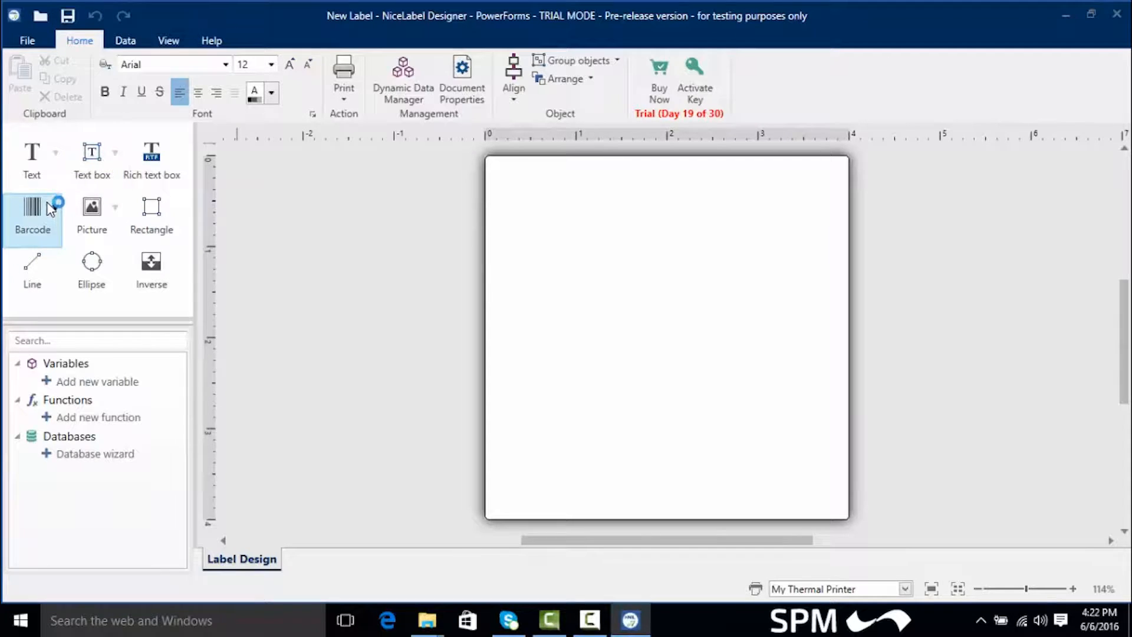
pyautogui.click(32, 172)
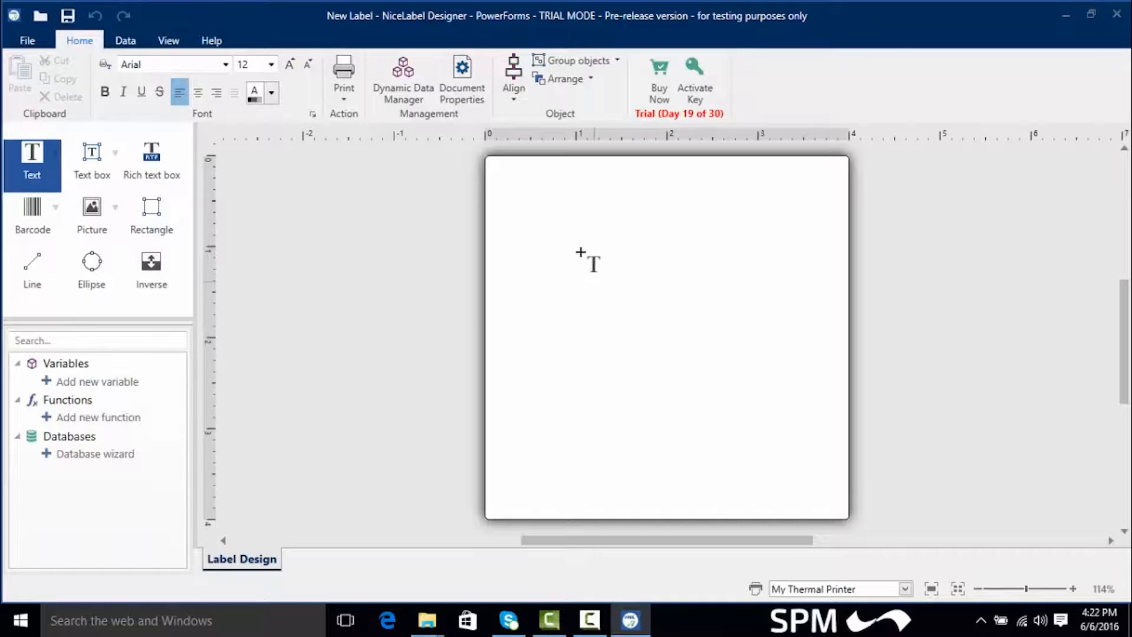
pyautogui.click(582, 187)
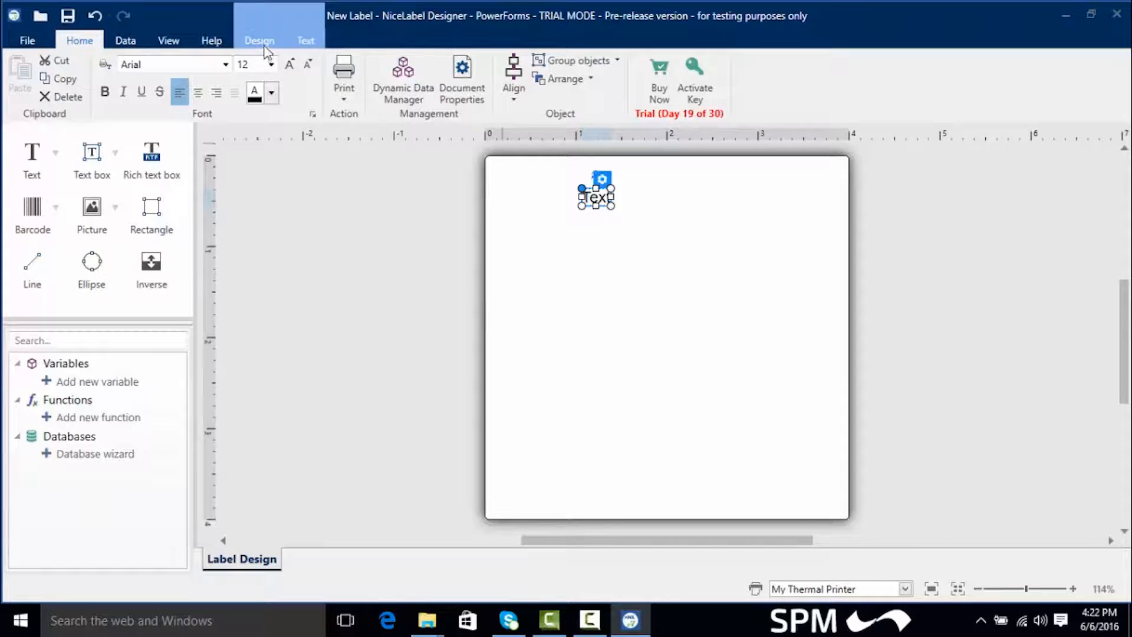
pyautogui.click(250, 38)
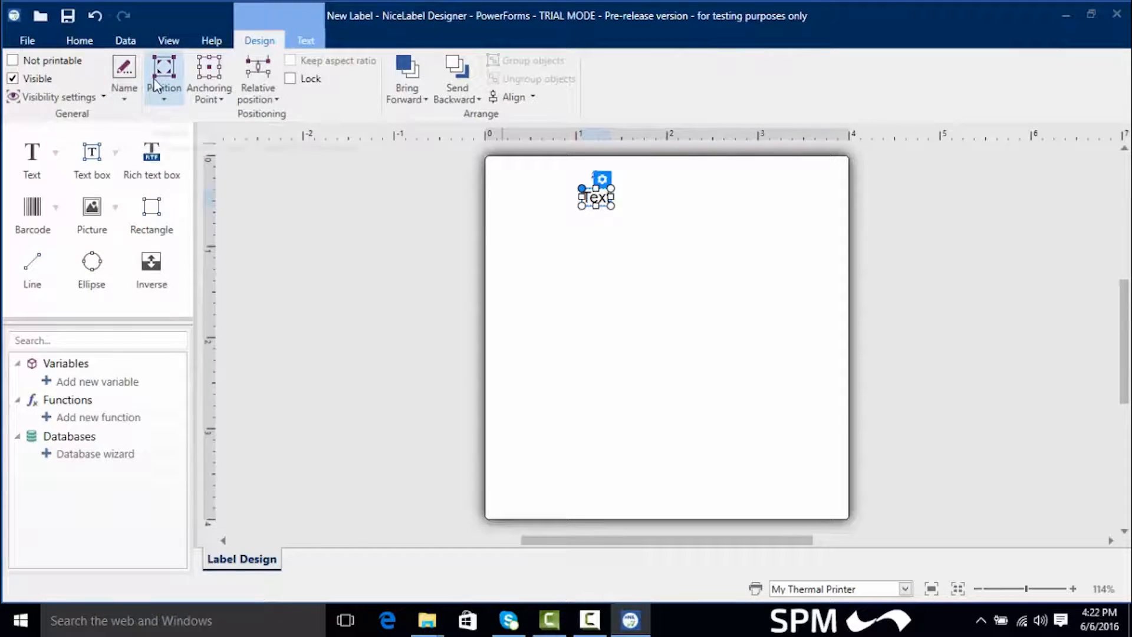
pyautogui.click(300, 39)
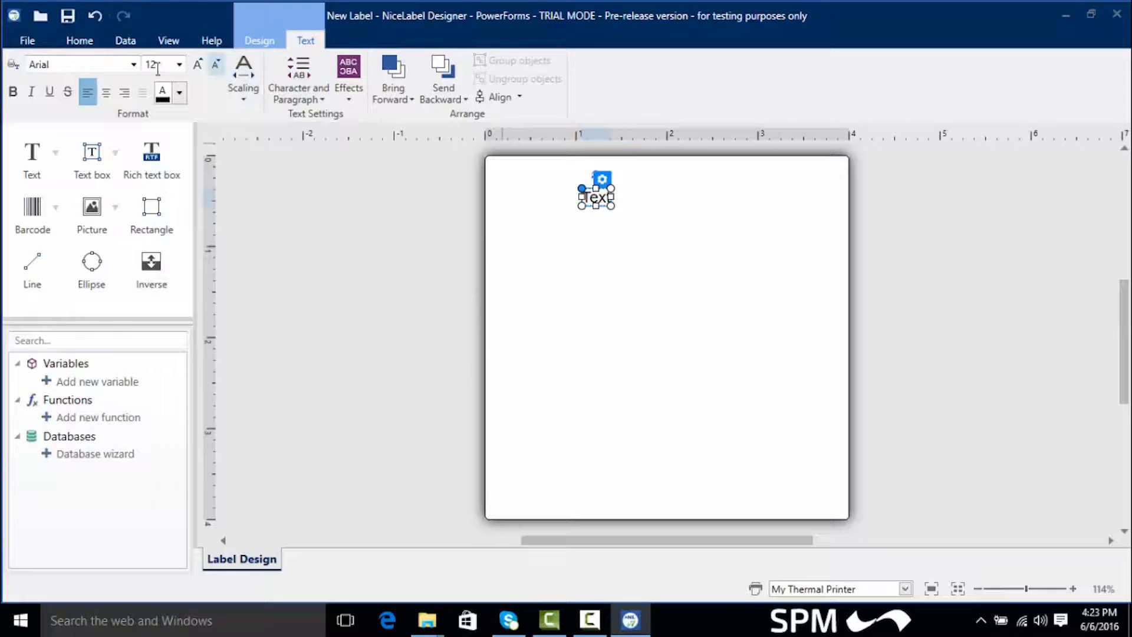
pyautogui.click(87, 46)
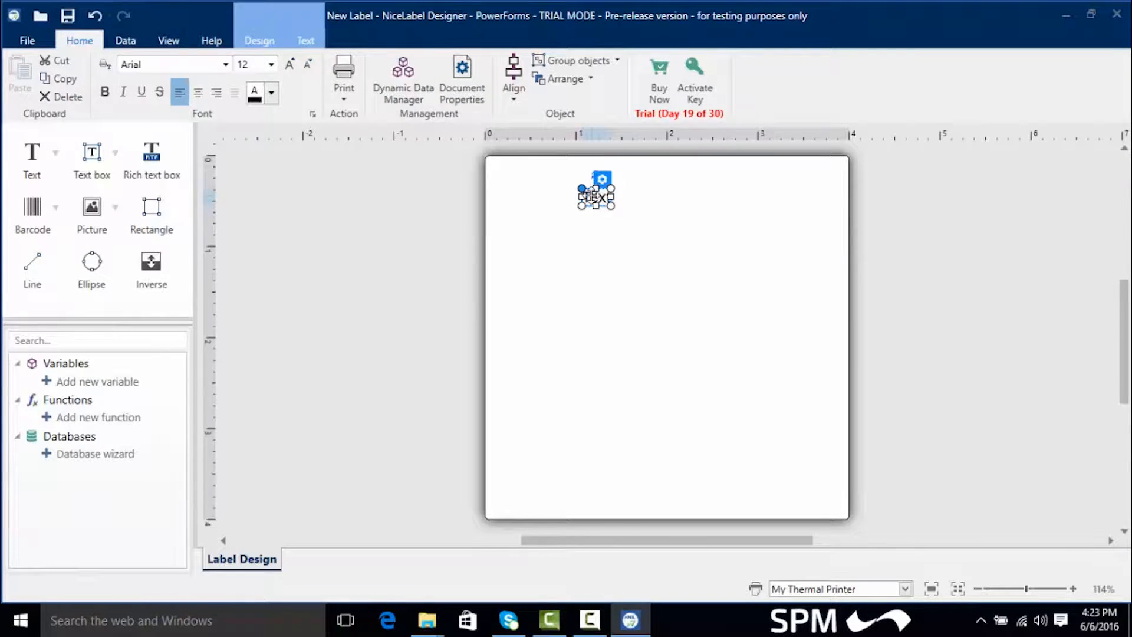
# - Replace the text object's fixed content with "Company"
pyautogui.doubleClick(596, 198)
pyautogui.moveTo(690, 296); pyautogui.dragTo(636, 312)
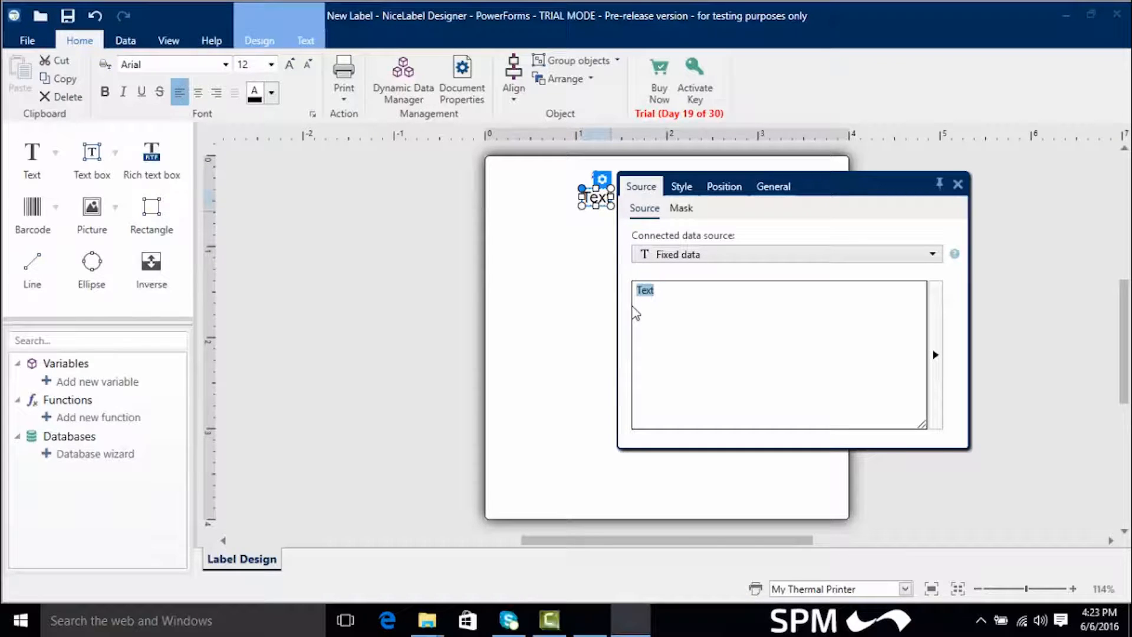
pyautogui.write('Company')
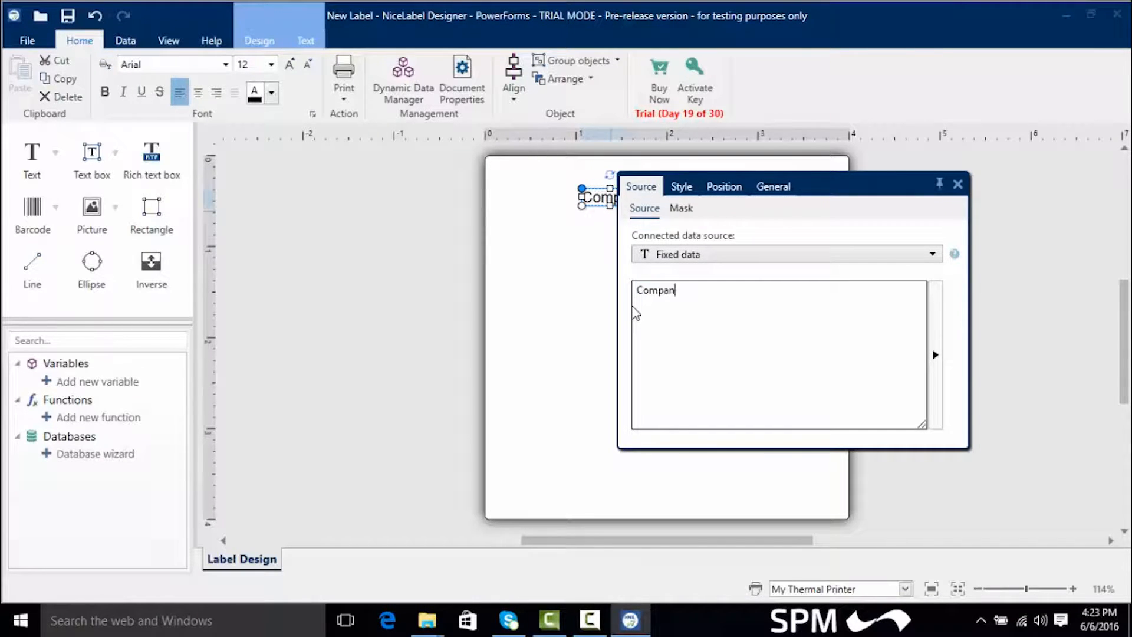
pyautogui.click(541, 316)
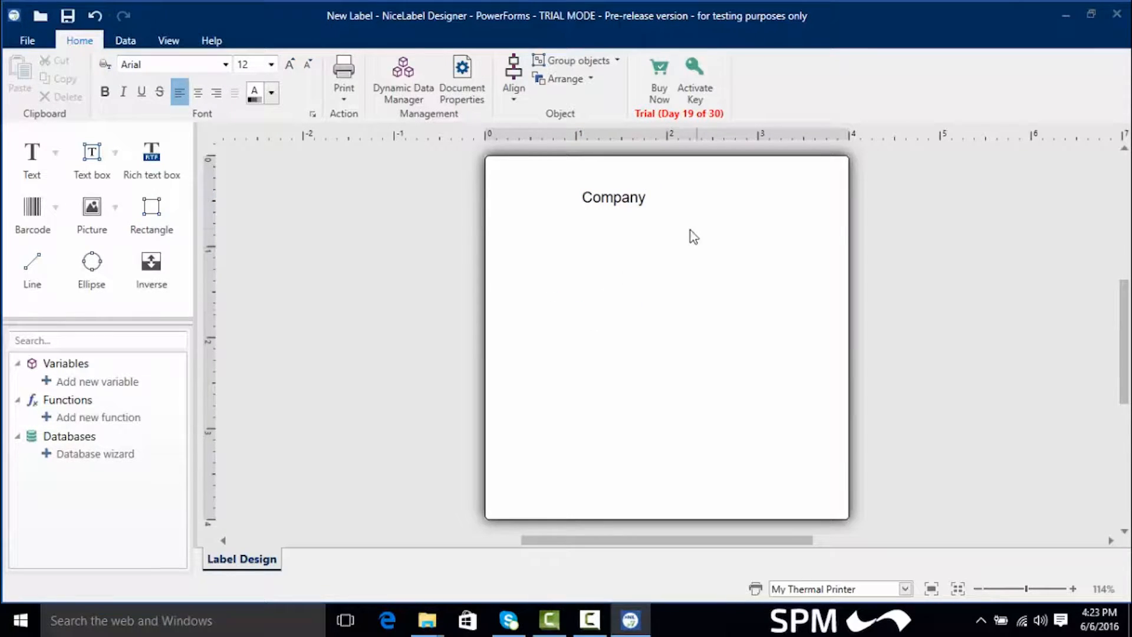
# - Enlarge the Company text by resizing it from its corner to a font size of about 26.8
pyautogui.click(634, 207)
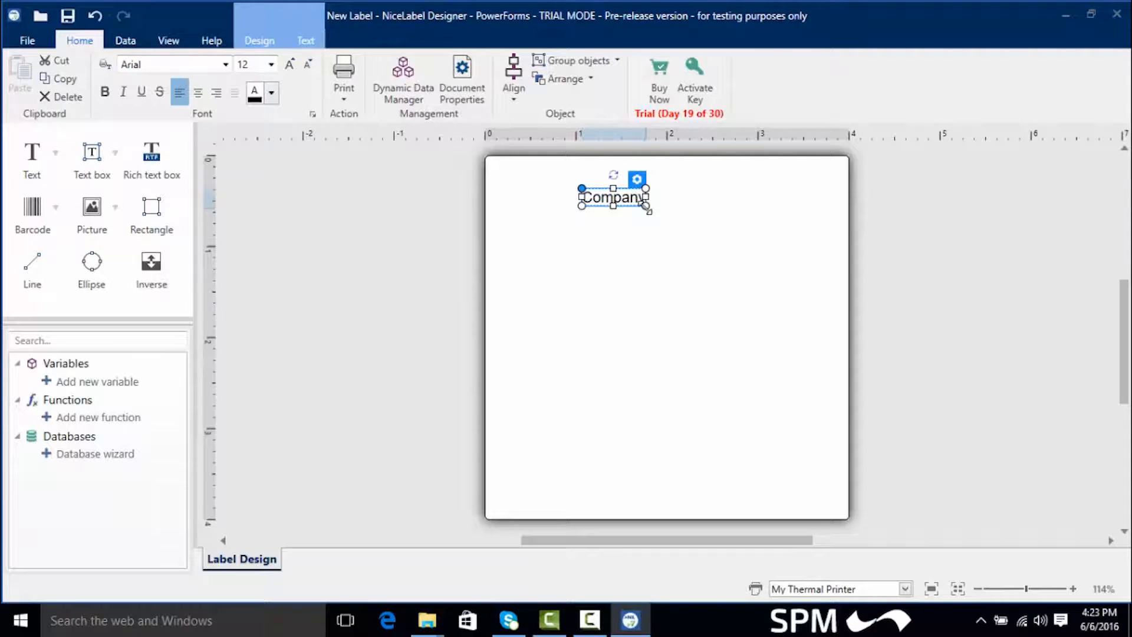
pyautogui.moveTo(647, 207); pyautogui.dragTo(699, 233)
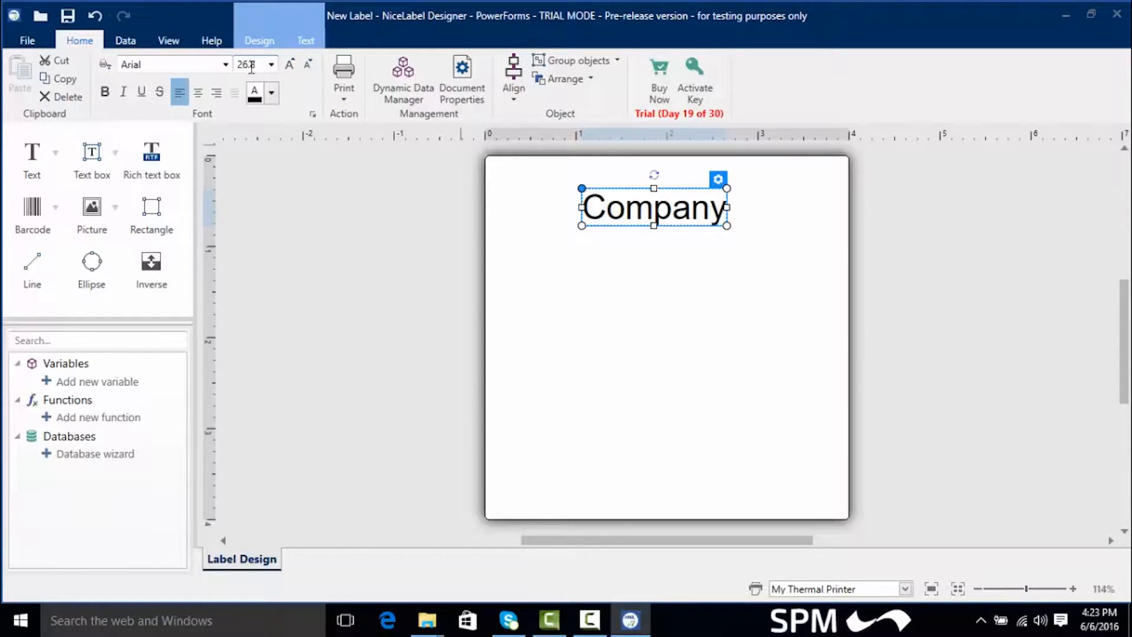
pyautogui.click(647, 239)
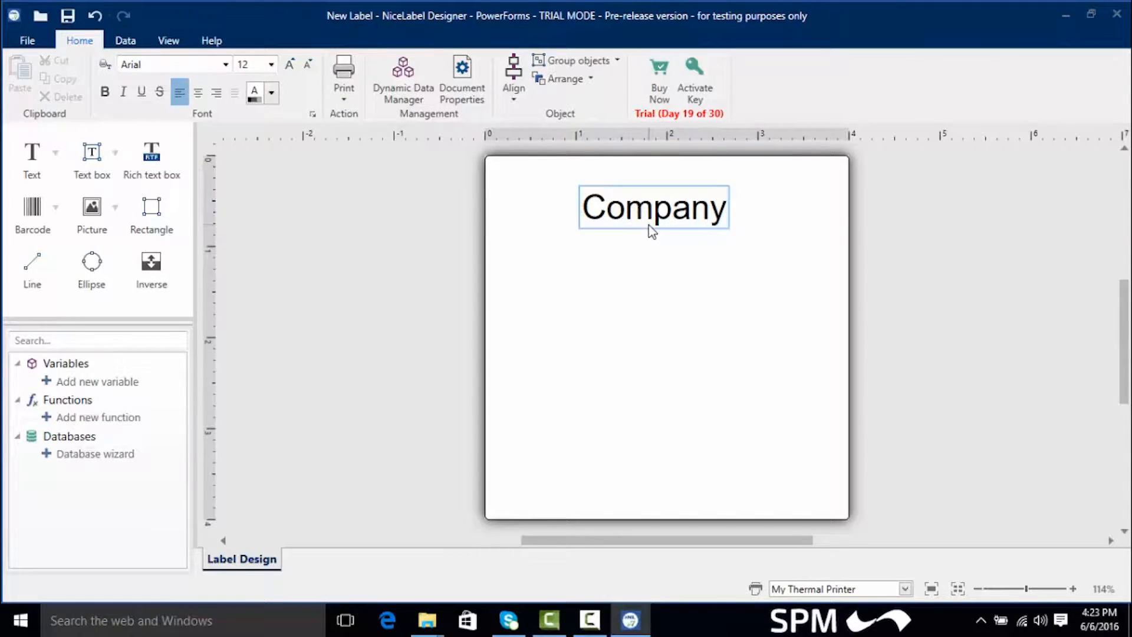
# - Change the font of the Company text to Cambria
pyautogui.click(668, 219)
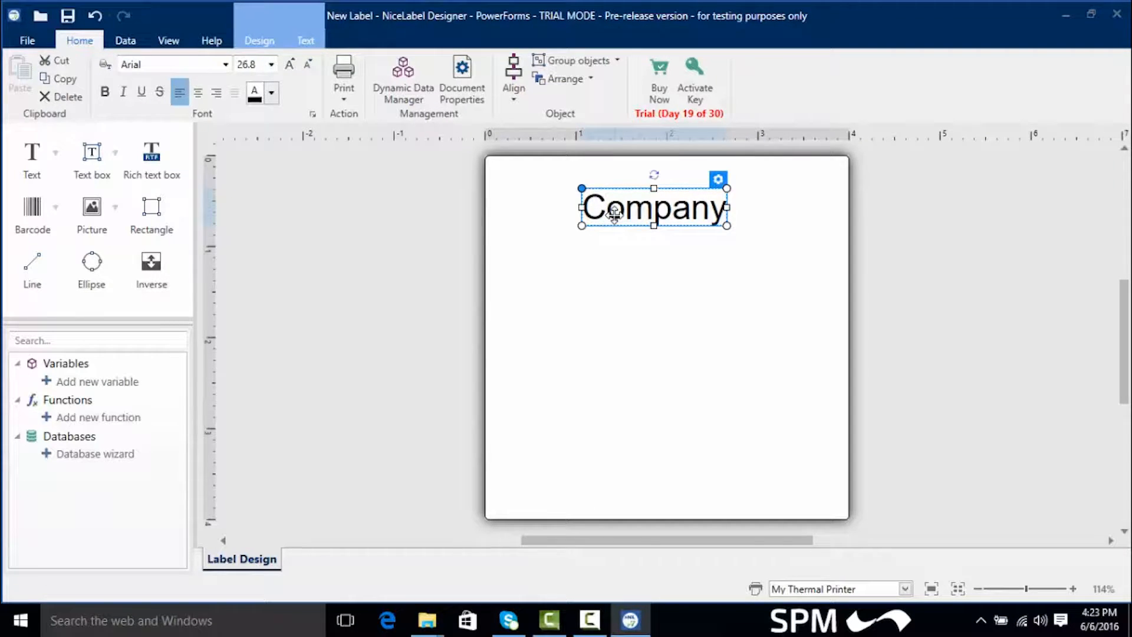
pyautogui.click(226, 65)
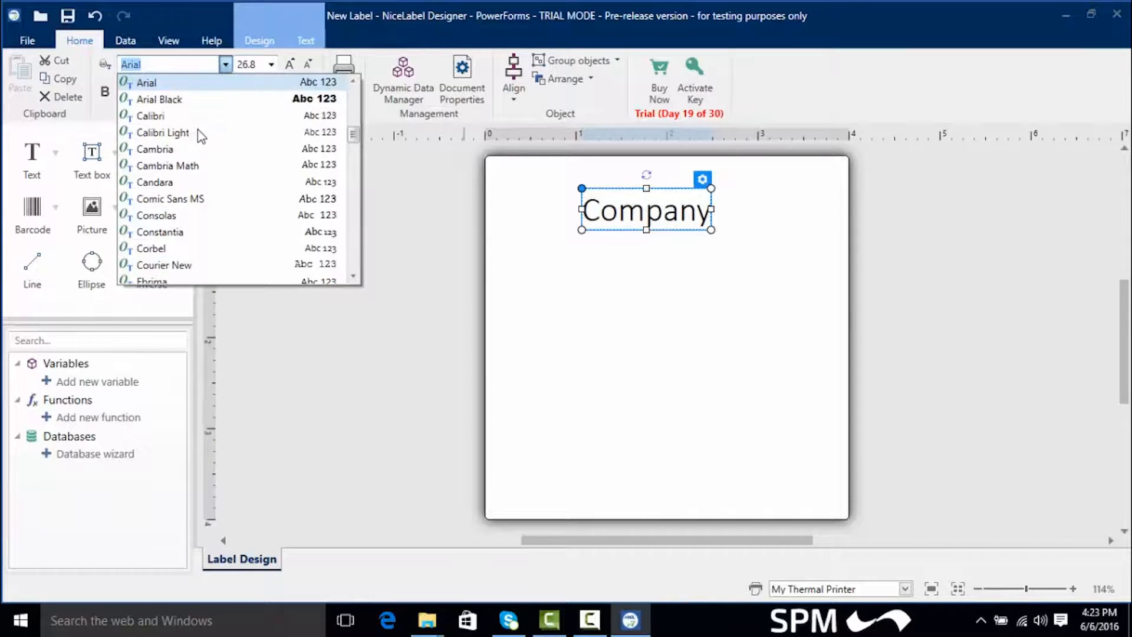
pyautogui.click(198, 149)
pyautogui.click(684, 327)
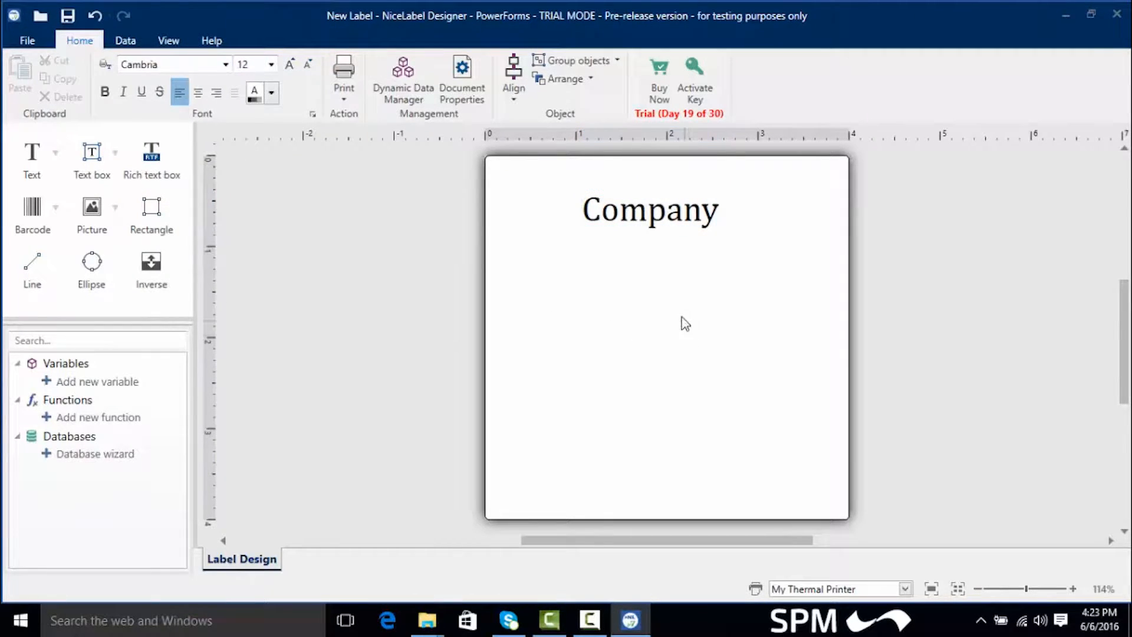
# - Move the Company text to about 1.2 in from the label's left edge and 0.3 in from its top
pyautogui.click(653, 224)
pyautogui.moveTo(643, 213); pyautogui.dragTo(655, 213)
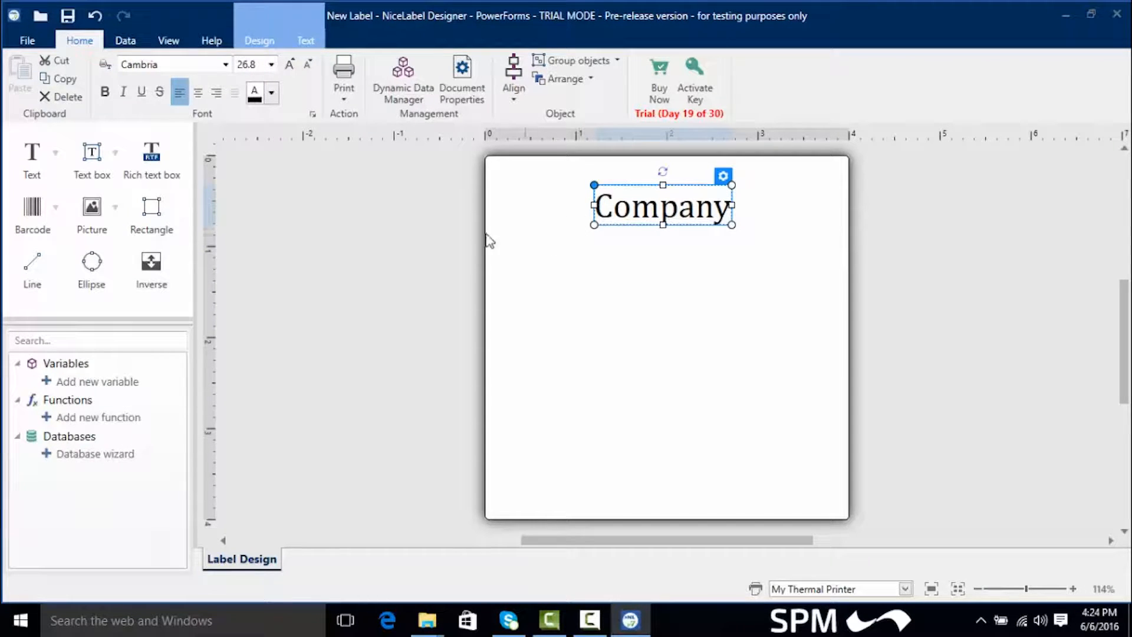
# - Place a text box below the Company text and replace its fixed content with the two-line company address
pyautogui.click(90, 159)
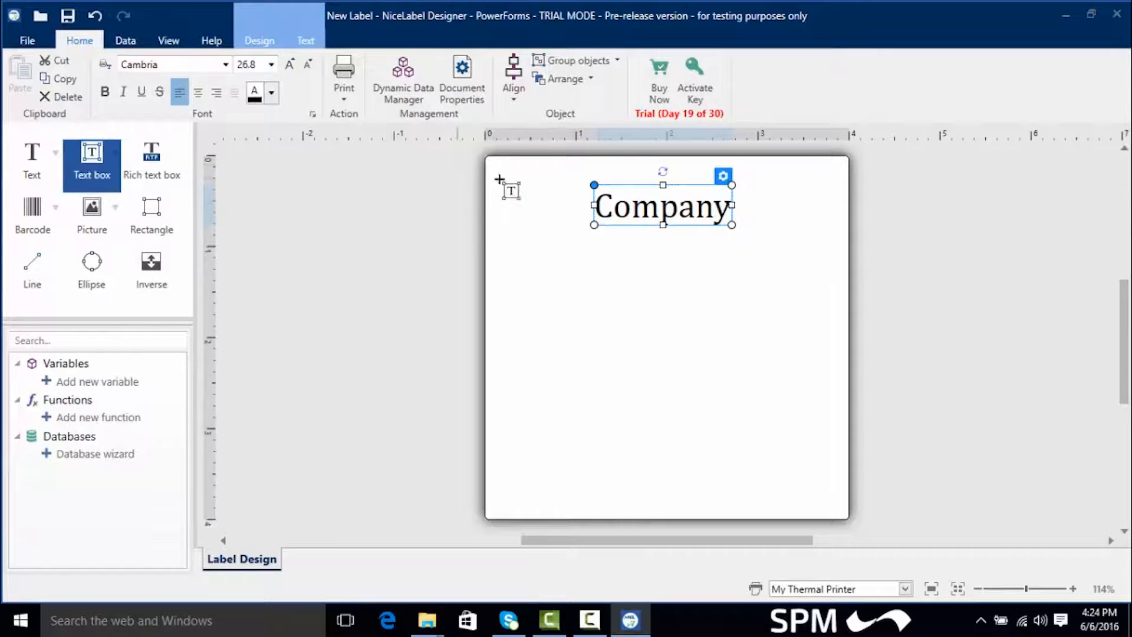
pyautogui.click(591, 252)
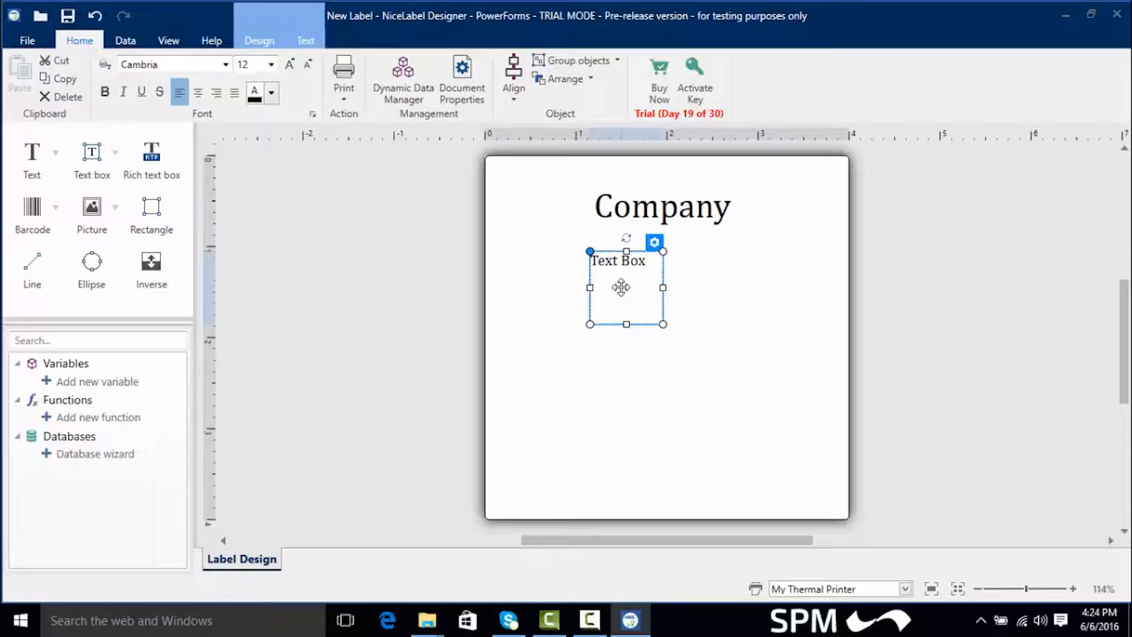
pyautogui.doubleClick(621, 287)
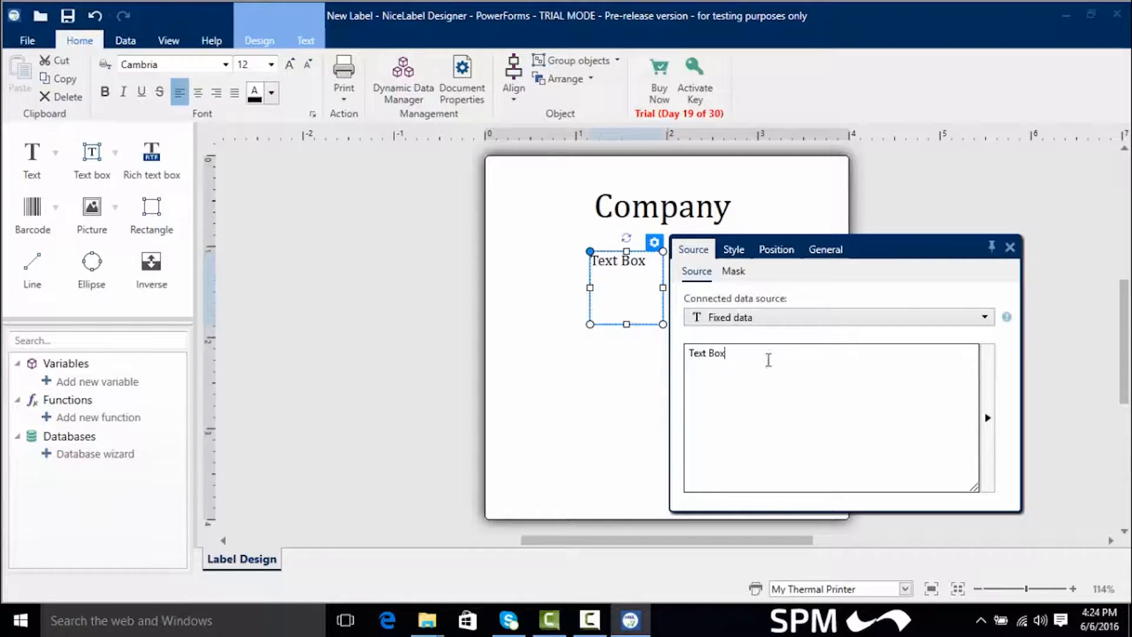
pyautogui.click(769, 356)
pyautogui.write('123 ')
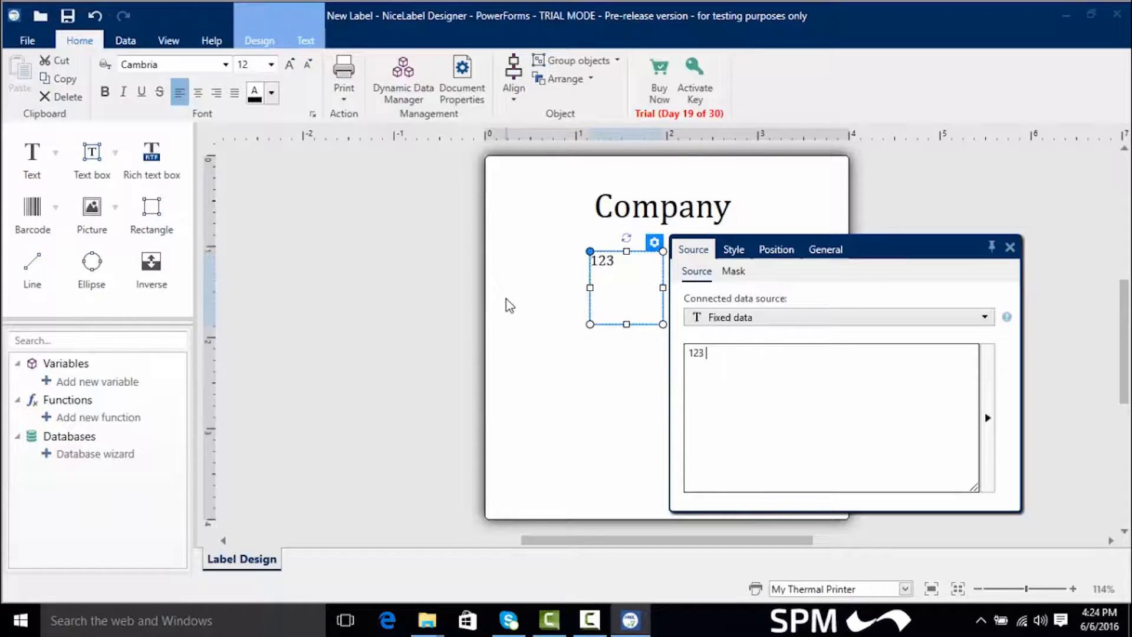
pyautogui.write('Main Street')
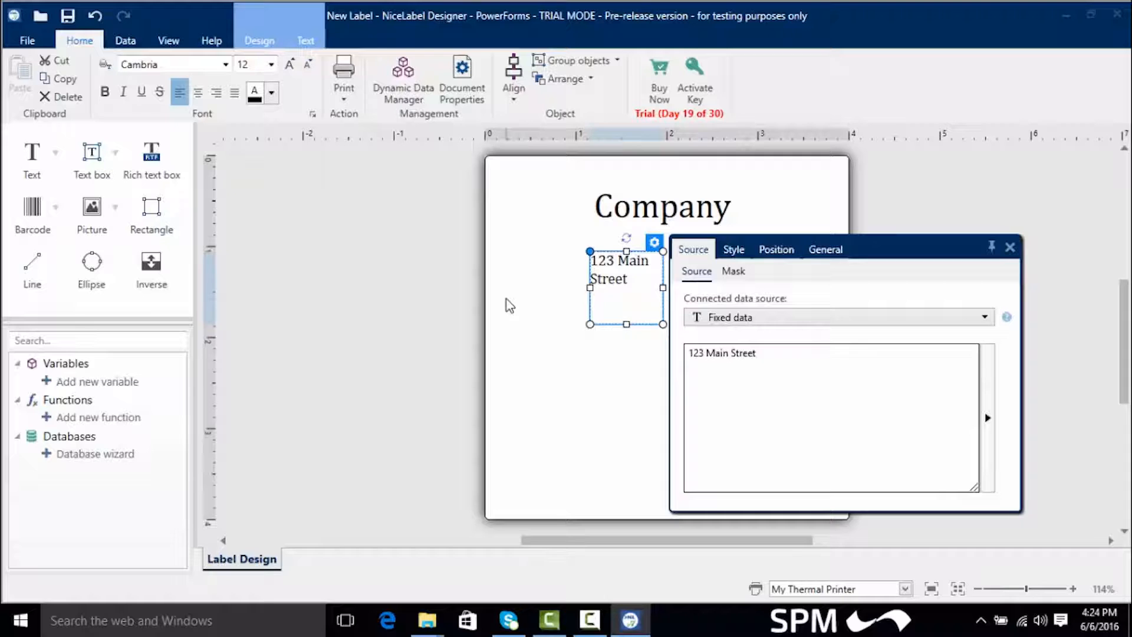
pyautogui.press('Return')
pyautogui.write('Anywhere, USA')
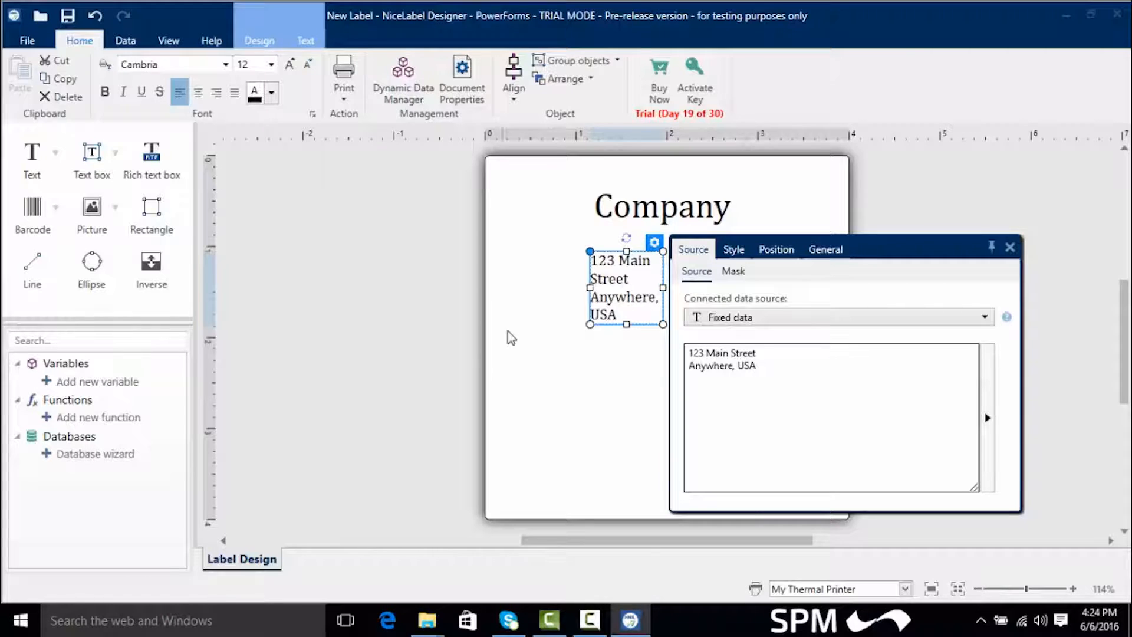
pyautogui.click(621, 365)
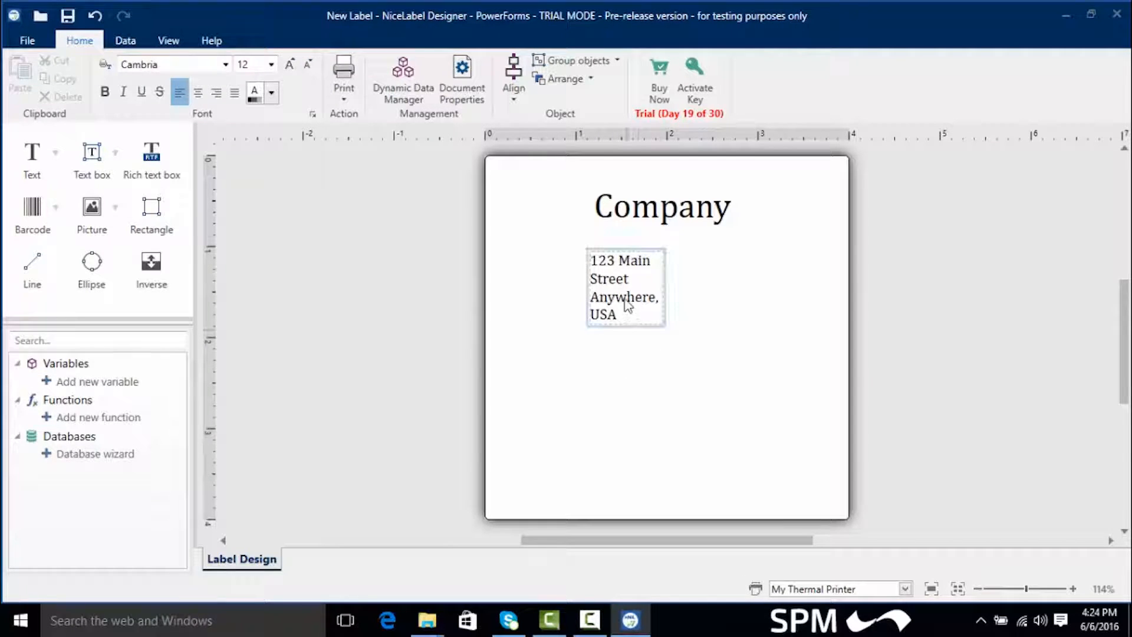
# - Resize the address text box to about 1.2 in wide and 0.4 in high so each address line fits on one row
pyautogui.click(624, 266)
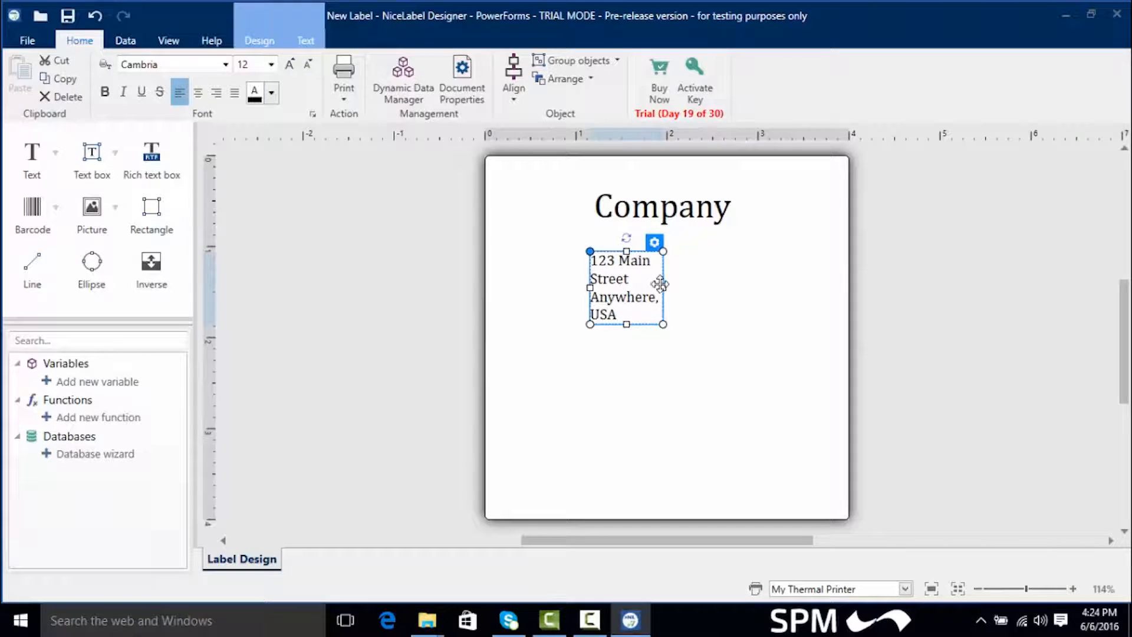
pyautogui.moveTo(665, 289); pyautogui.dragTo(635, 295)
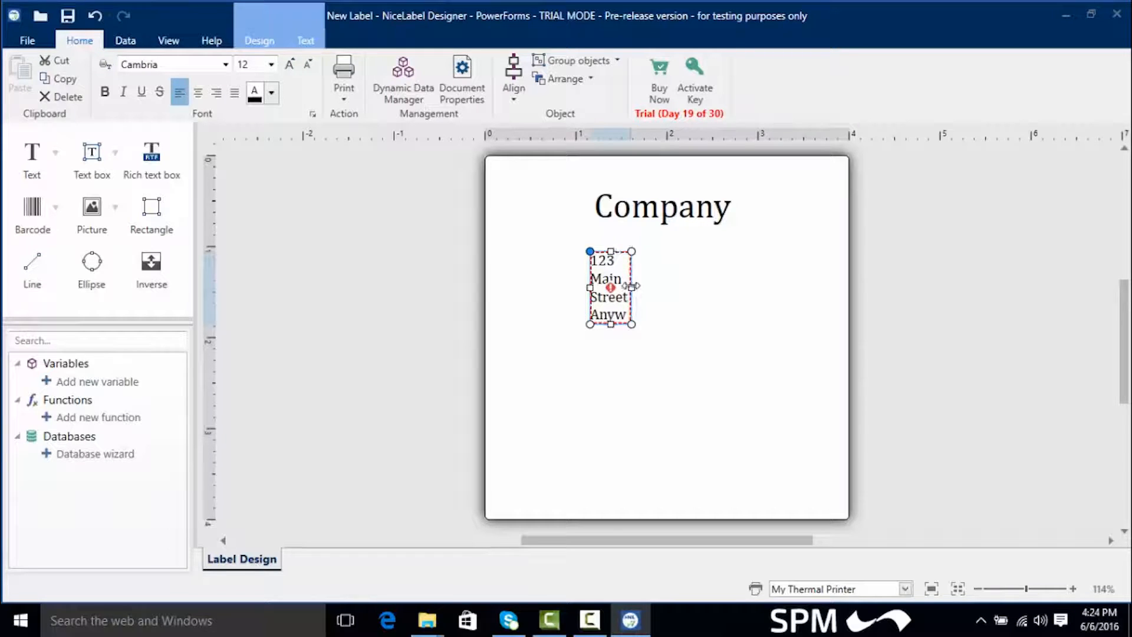
pyautogui.moveTo(634, 283); pyautogui.dragTo(703, 273)
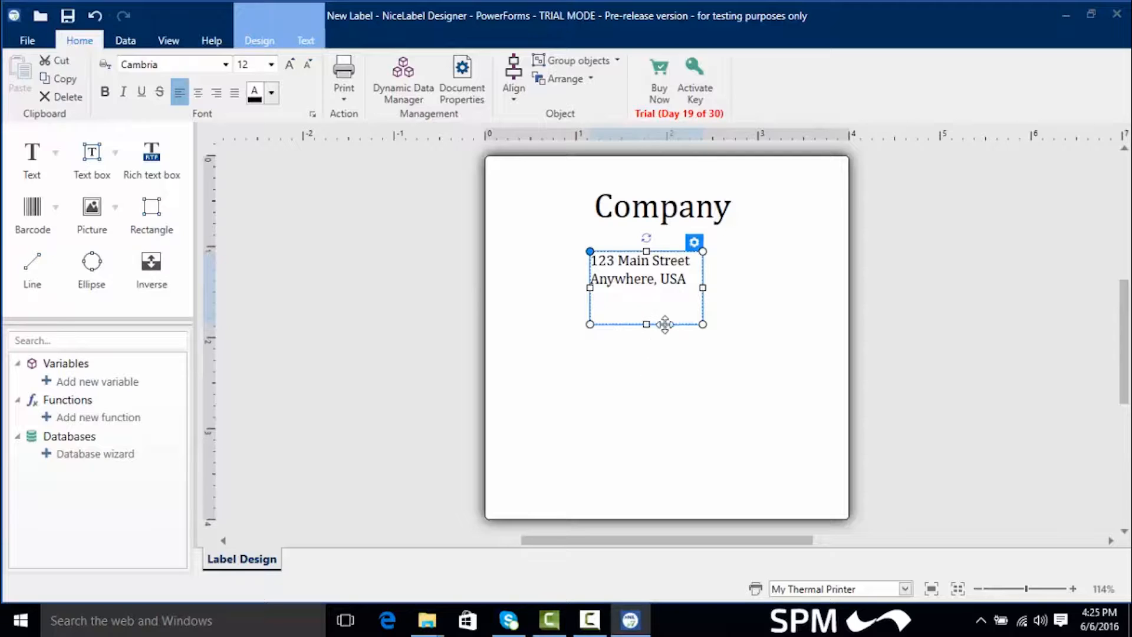
pyautogui.moveTo(647, 324); pyautogui.dragTo(647, 295)
pyautogui.click(659, 309)
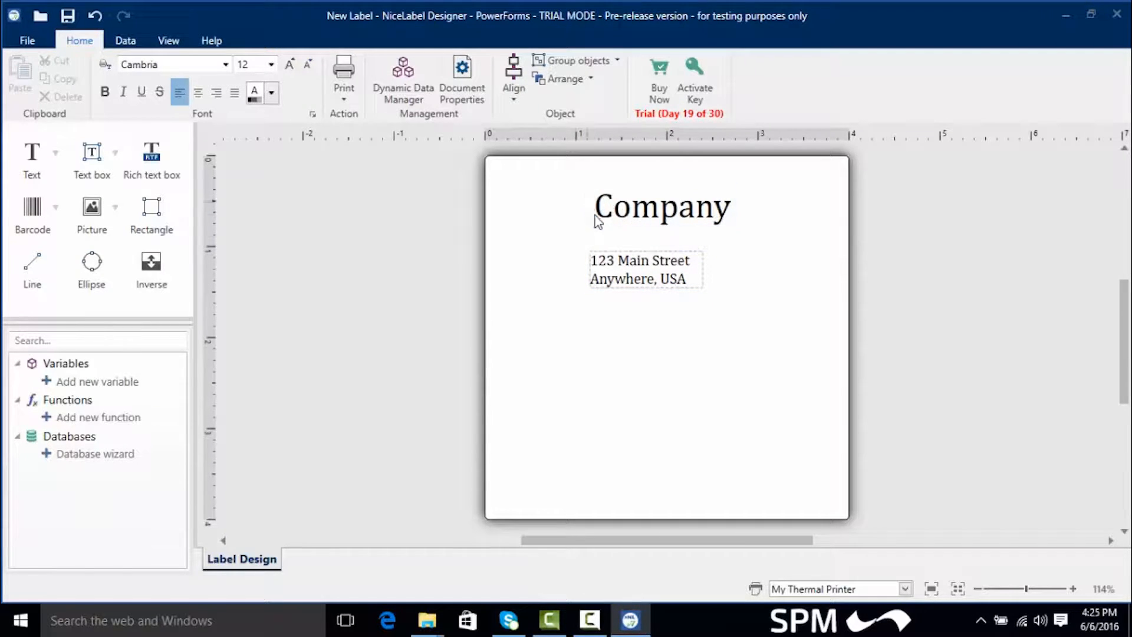
# - Move the address text box to about 1 in from the label's top, left-aligned with the Company text
pyautogui.click(628, 270)
pyautogui.moveTo(628, 270); pyautogui.dragTo(631, 258)
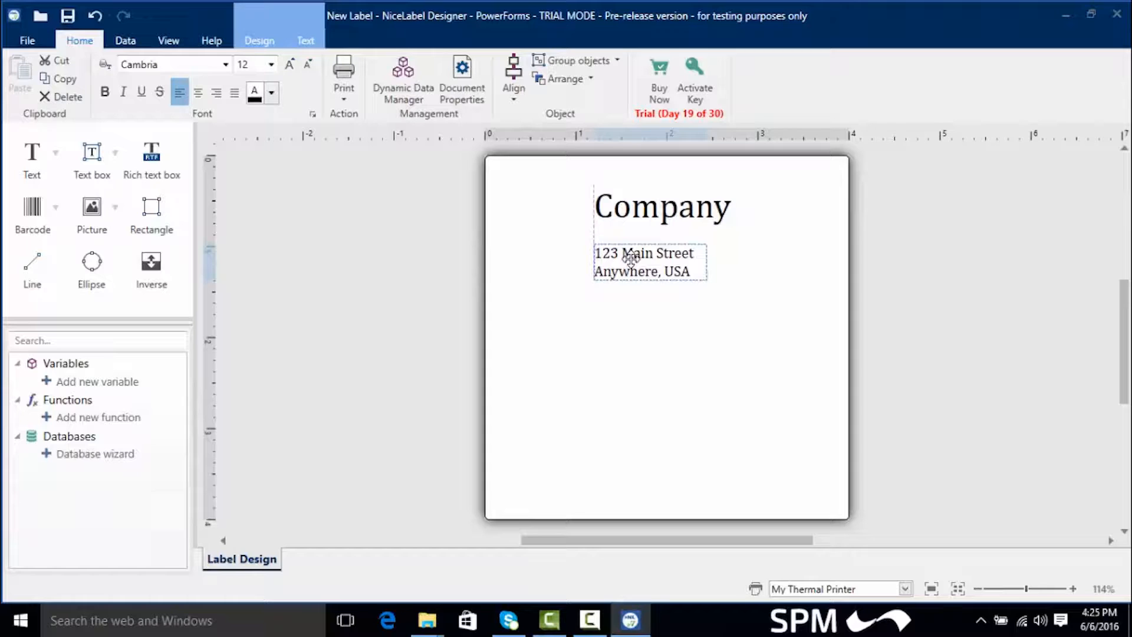
pyautogui.moveTo(631, 257); pyautogui.dragTo(631, 240)
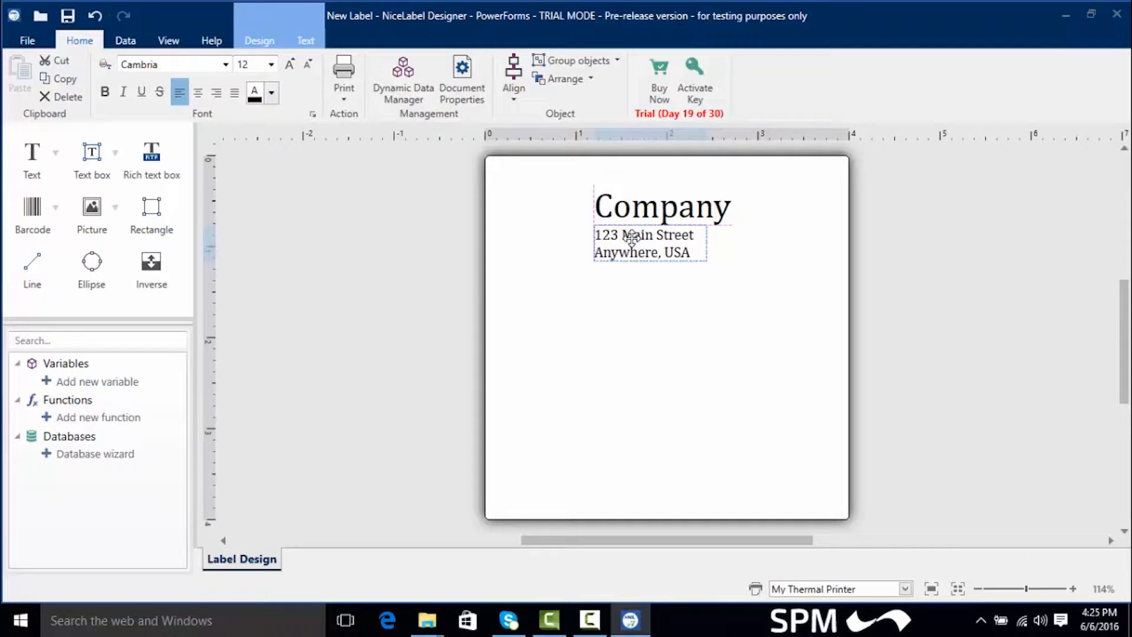
pyautogui.moveTo(631, 239); pyautogui.dragTo(624, 259)
pyautogui.rightClick(631, 260)
pyautogui.click(624, 259)
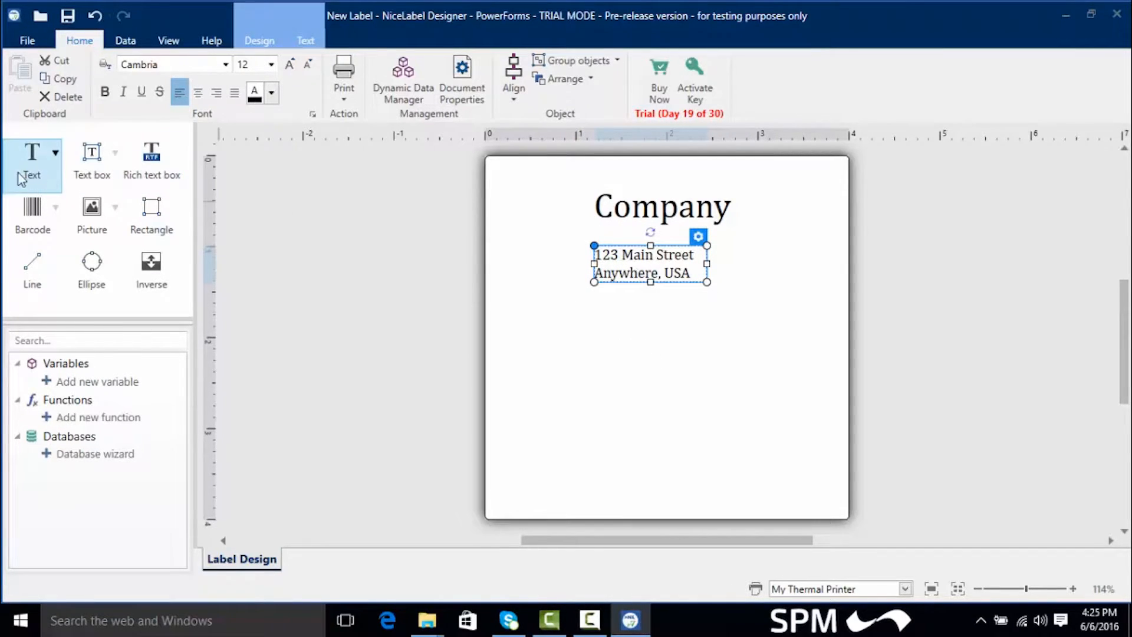
# - Place a barcode about 1.8 in from the label's top, left-aligned with the address text box
pyautogui.click(26, 203)
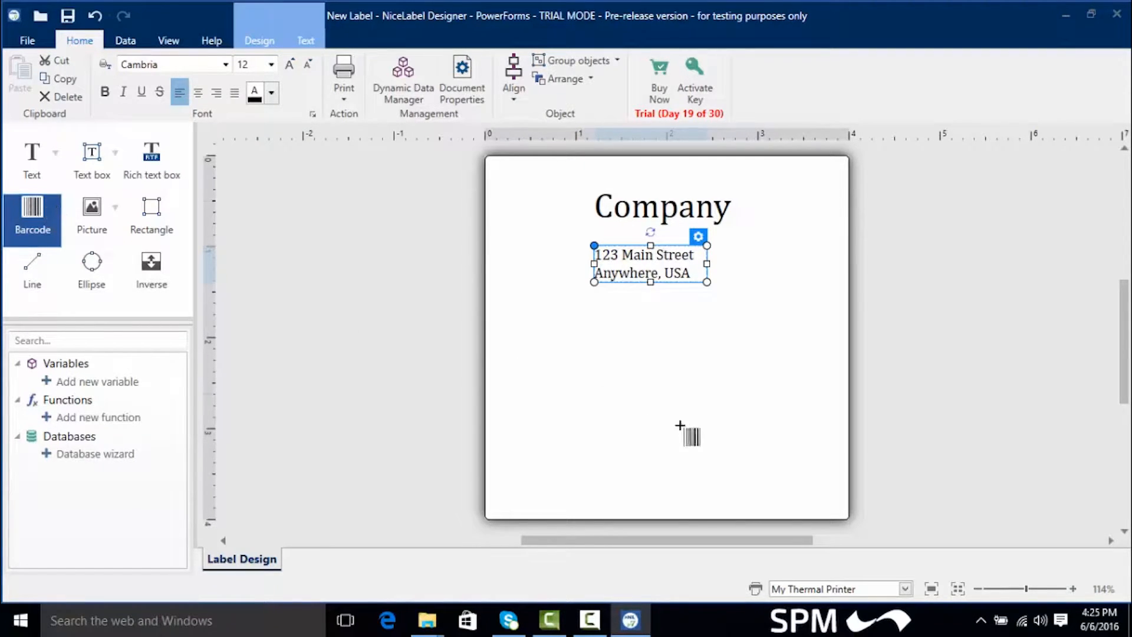
pyautogui.click(602, 323)
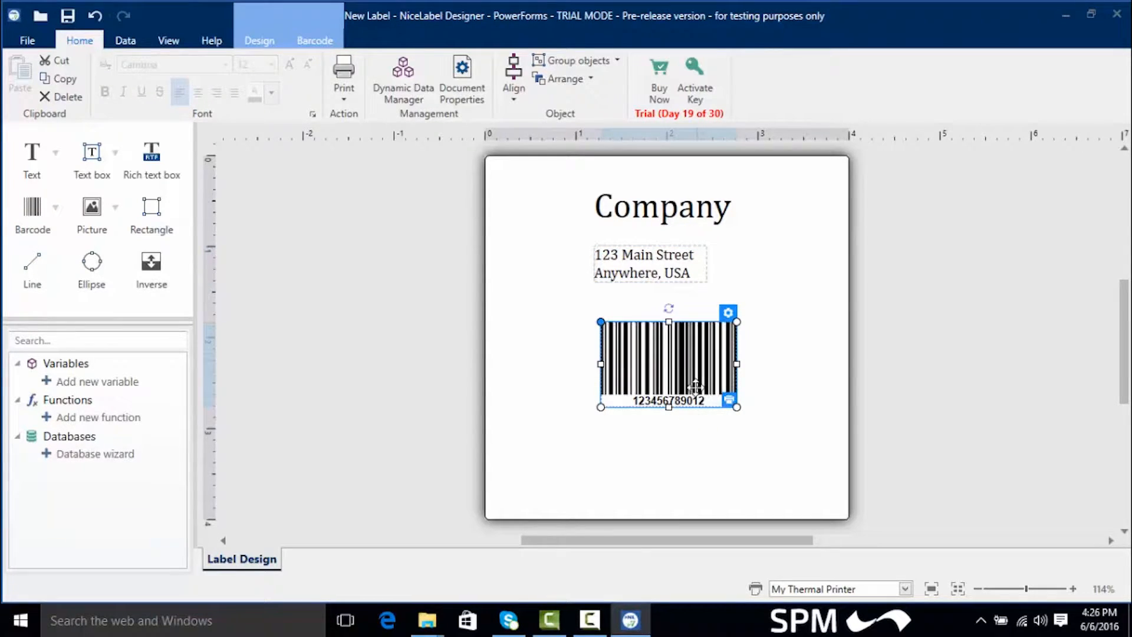
pyautogui.moveTo(692, 366); pyautogui.dragTo(686, 362)
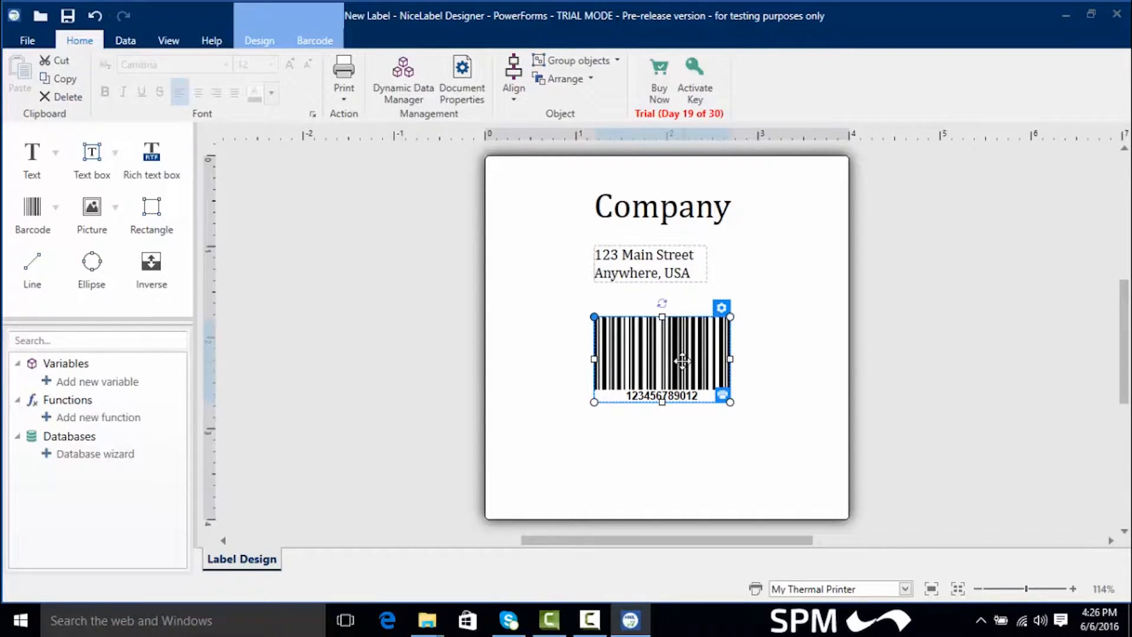
# - Replace the barcode's fixed data with 12345 and move the barcode up to about 1.7 in from the label's top
pyautogui.doubleClick(683, 361)
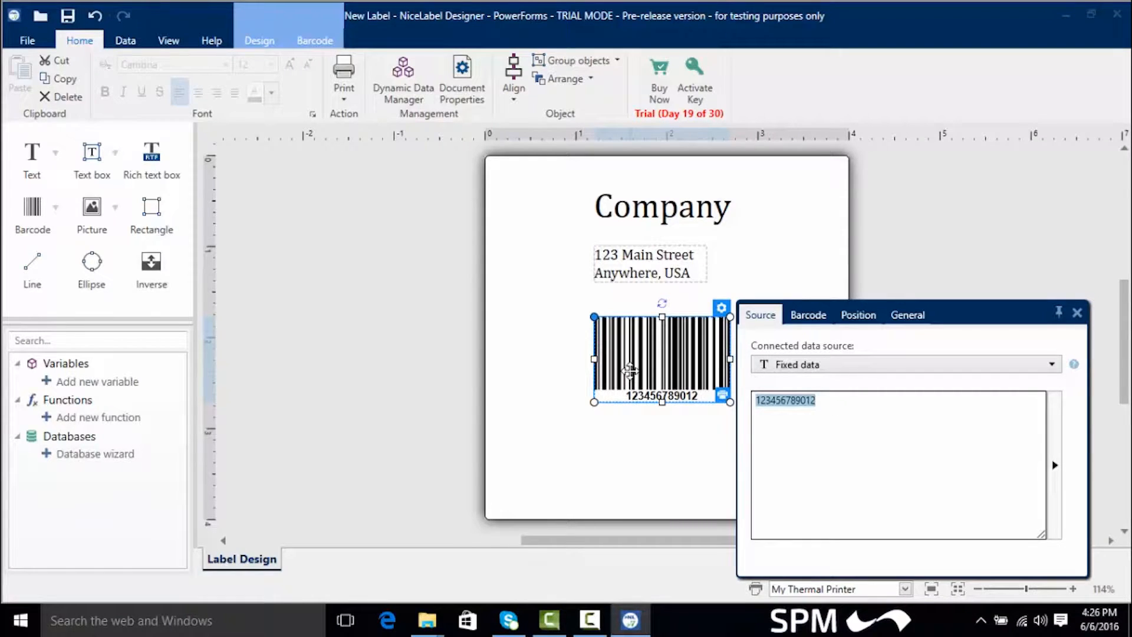
pyautogui.write('12345')
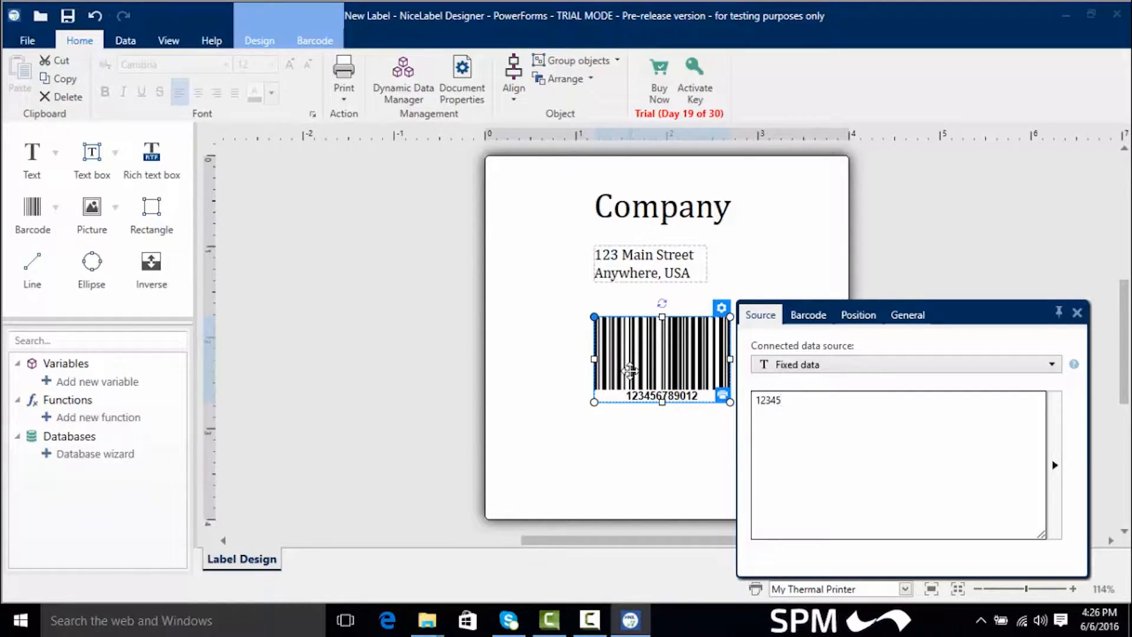
pyautogui.click(692, 474)
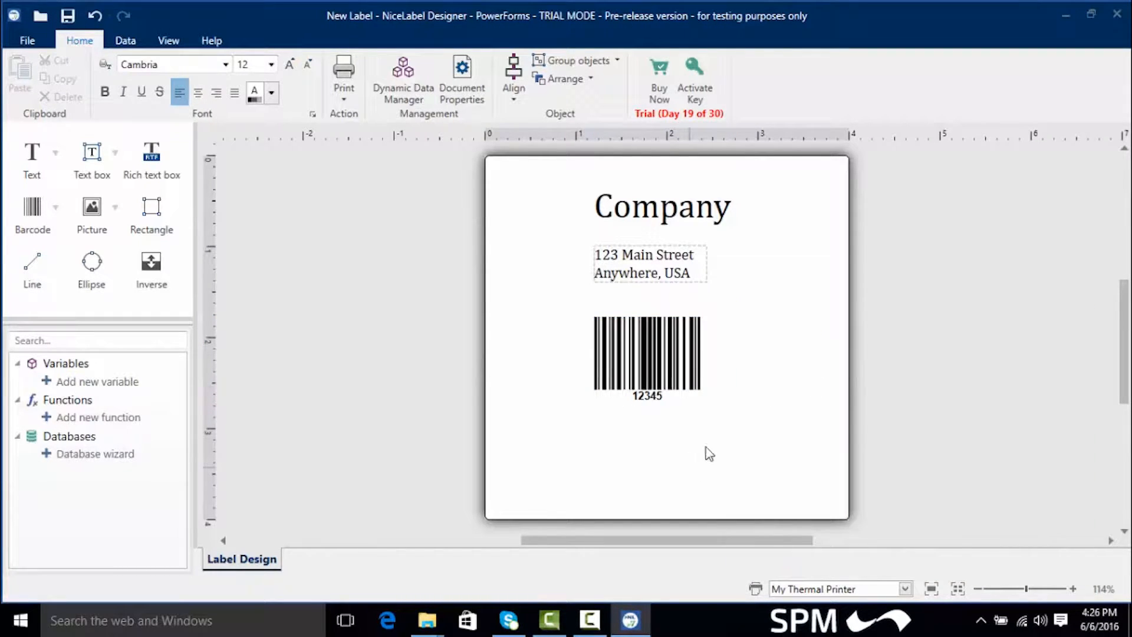
pyautogui.moveTo(678, 377); pyautogui.dragTo(674, 371)
pyautogui.click(750, 451)
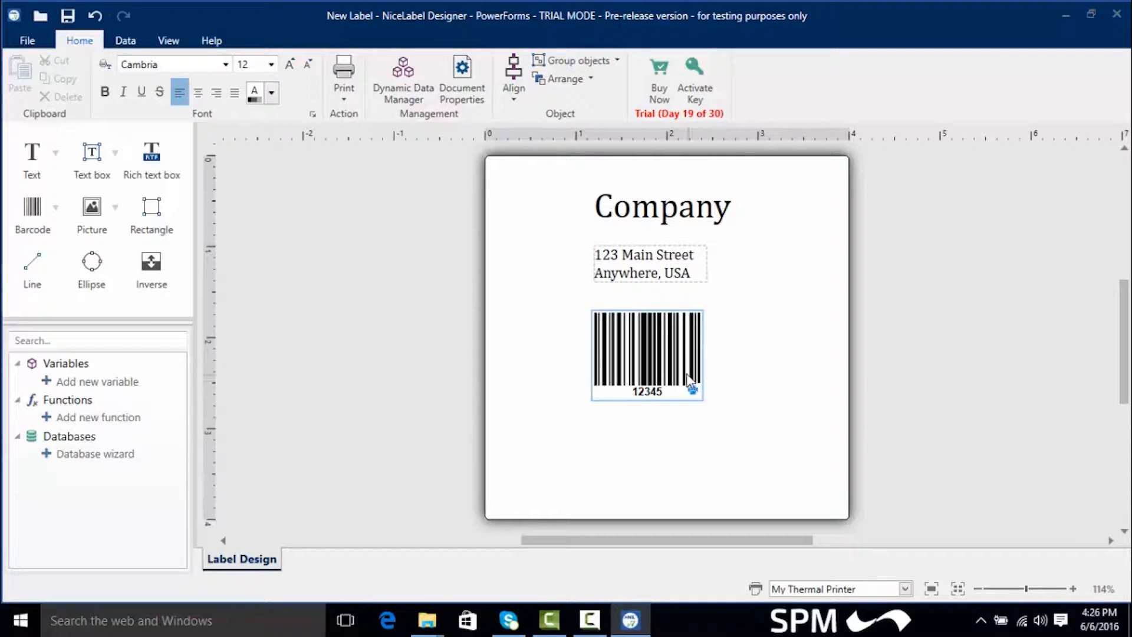
# - Select the Company text, address box and barcode together and move them down about 0.2 in
pyautogui.click(675, 359)
pyautogui.keyDown('shift'); pyautogui.click(680, 261); pyautogui.keyUp('shift')
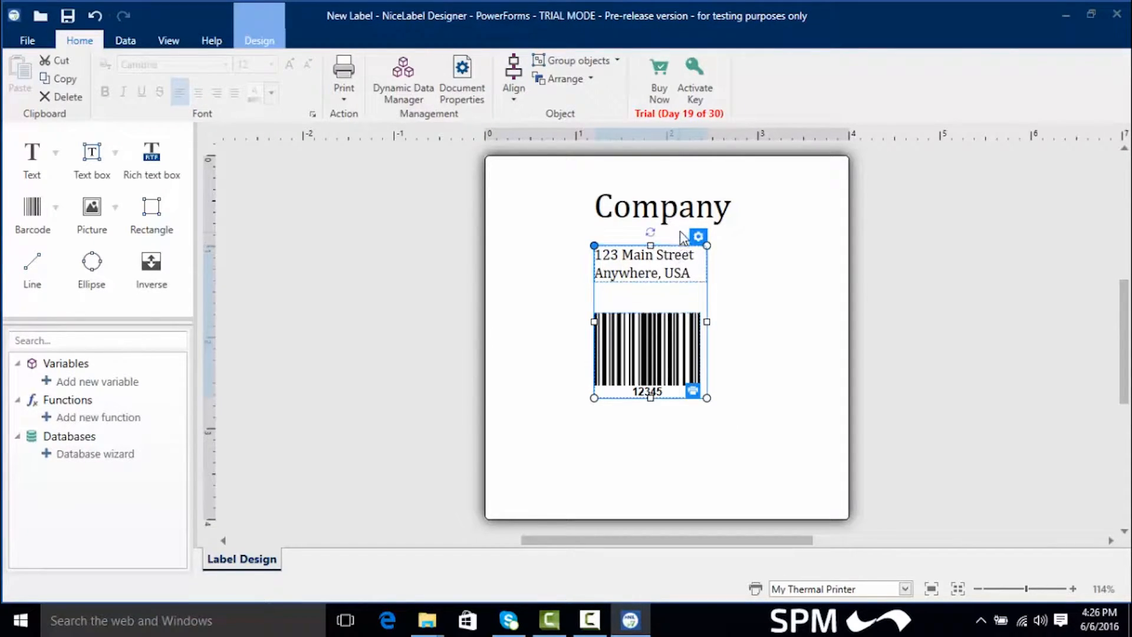
pyautogui.keyDown('shift'); pyautogui.click(678, 215); pyautogui.keyUp('shift')
pyautogui.click(740, 360)
pyautogui.moveTo(762, 402); pyautogui.dragTo(513, 158)
pyautogui.moveTo(625, 329)
pyautogui.mouseDown()
pyautogui.moveTo(650, 324)
pyautogui.moveTo(591, 339)
pyautogui.moveTo(624, 345)
pyautogui.mouseUp()
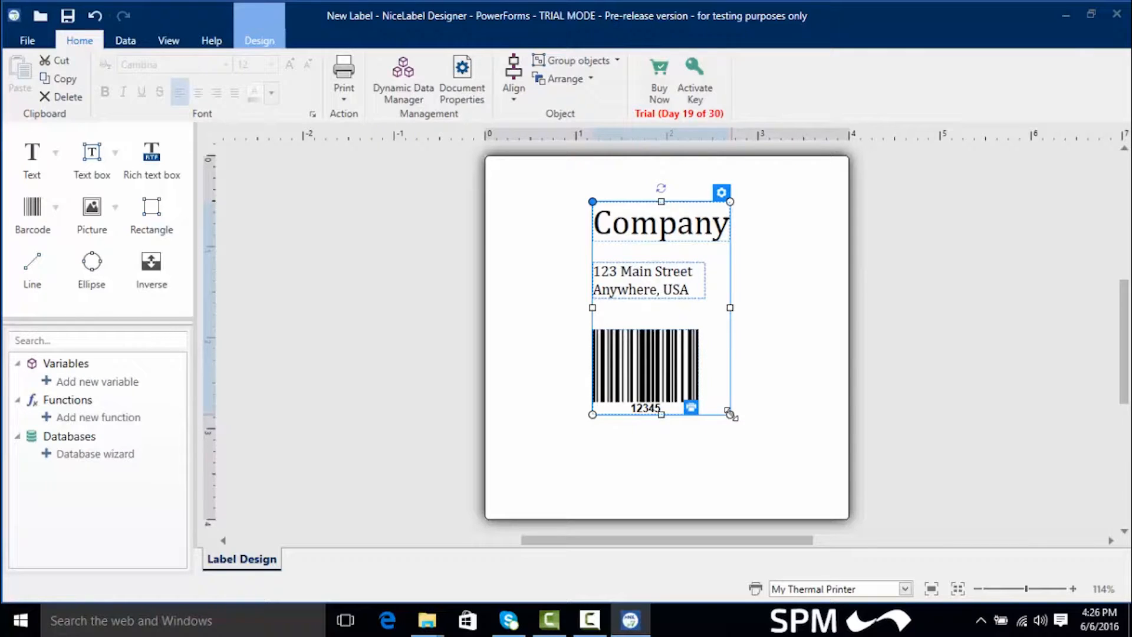
# - Enlarge the three selected objects together to about 2.2 x 3.1 in and shift them to about 0.9 in from the label's left edge
pyautogui.moveTo(732, 415); pyautogui.dragTo(825, 468)
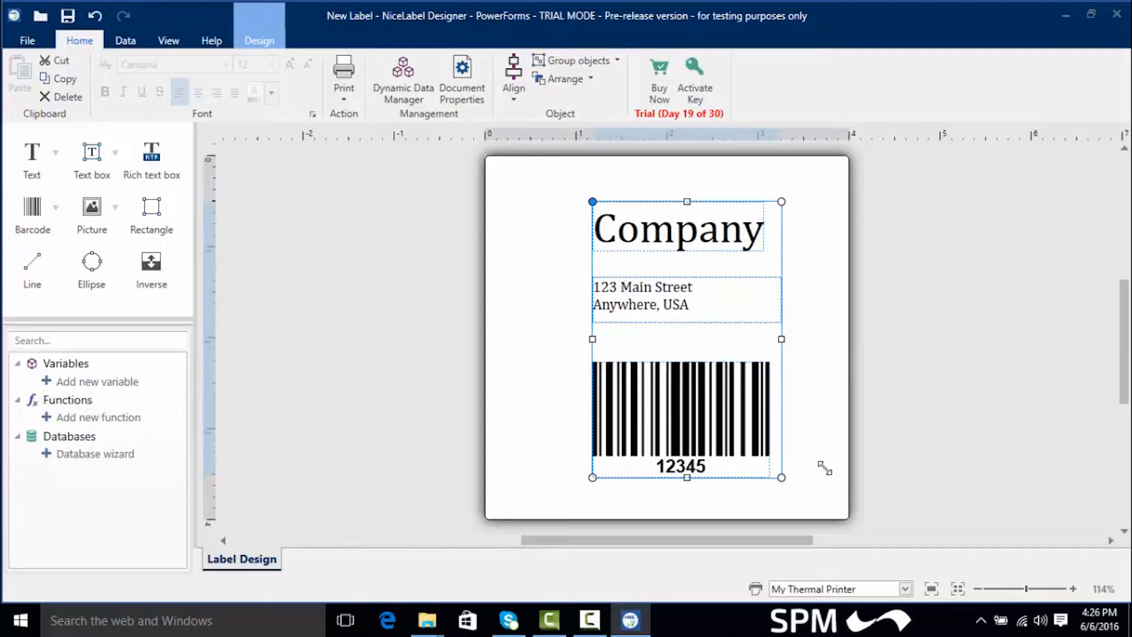
pyautogui.moveTo(783, 478)
pyautogui.mouseDown()
pyautogui.moveTo(724, 436)
pyautogui.moveTo(788, 480)
pyautogui.mouseUp()
pyautogui.moveTo(723, 455); pyautogui.dragTo(701, 450)
pyautogui.click(836, 387)
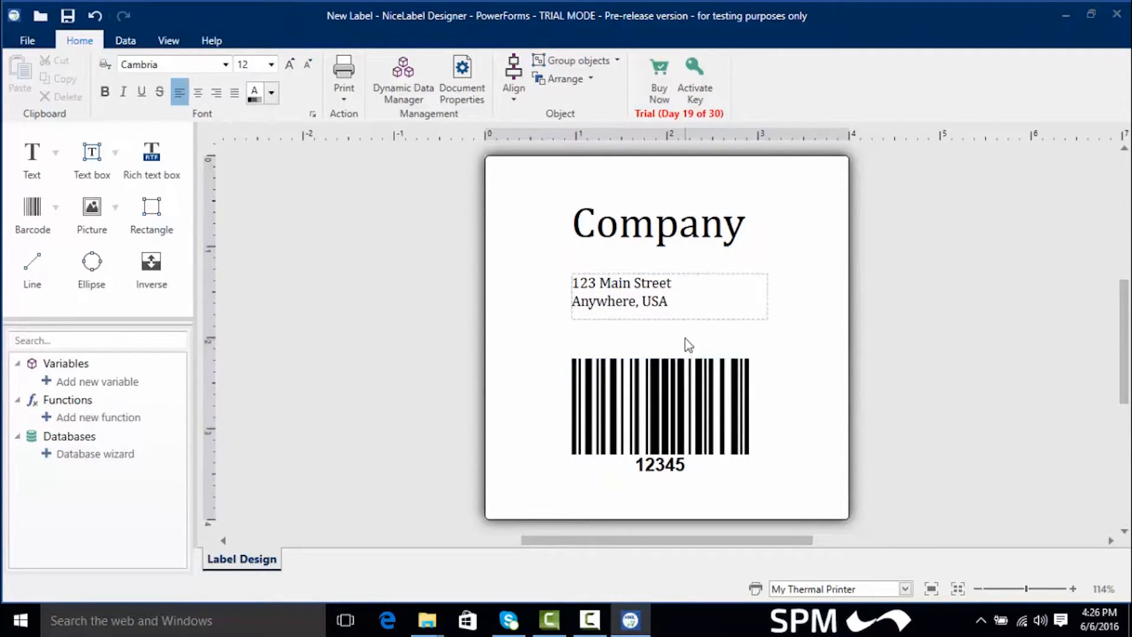
pyautogui.click(661, 384)
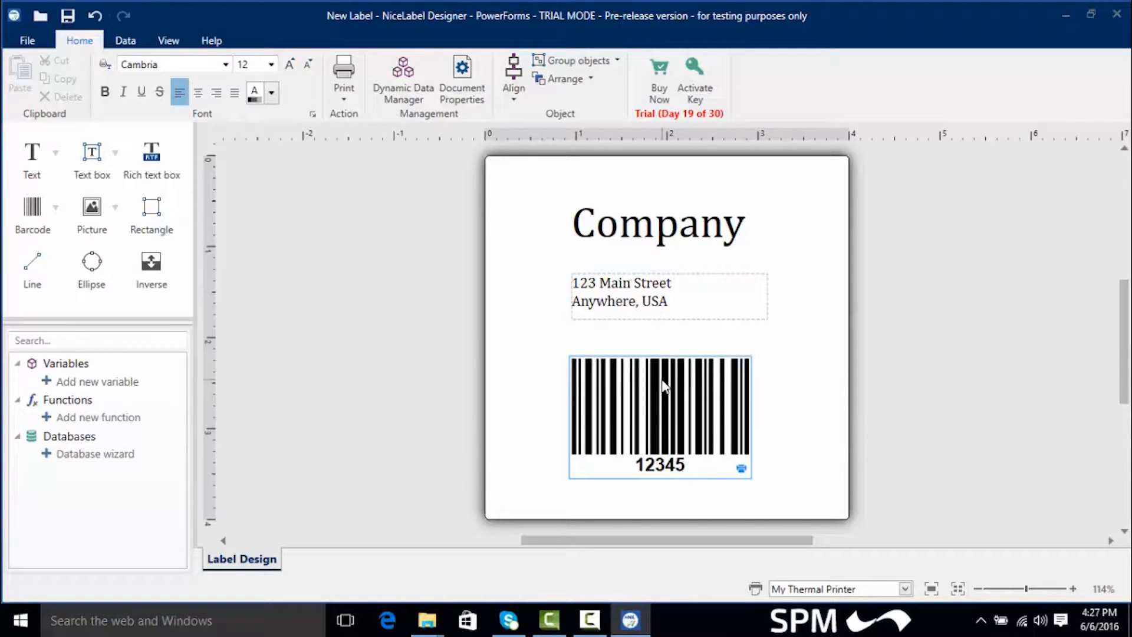
pyautogui.press('Escape')
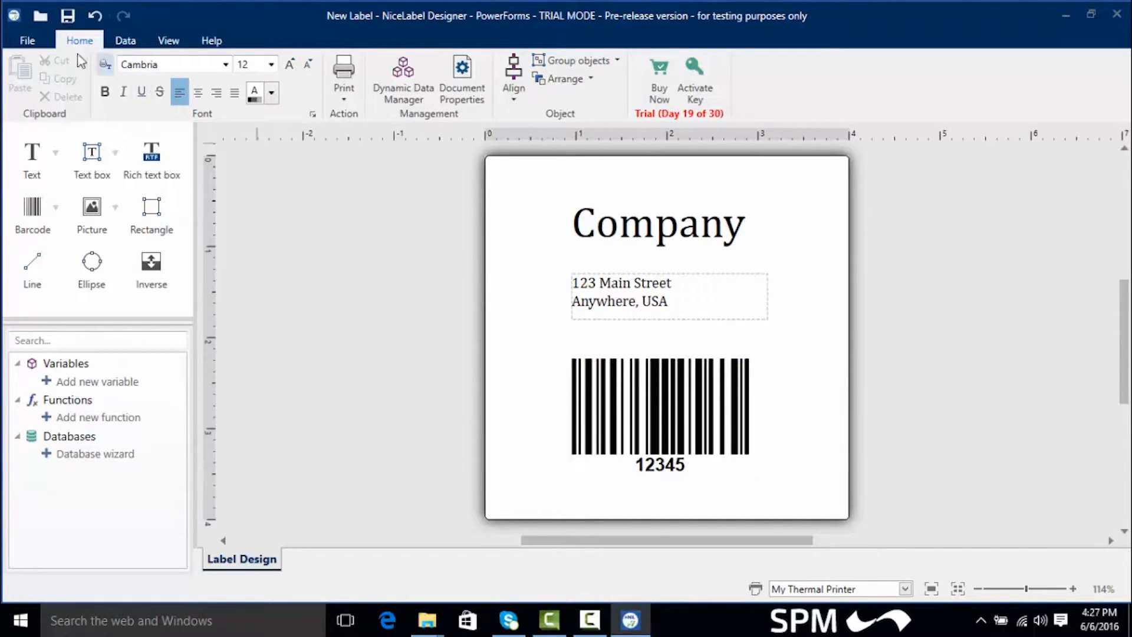
# - Open the print page for the label
pyautogui.click(23, 37)
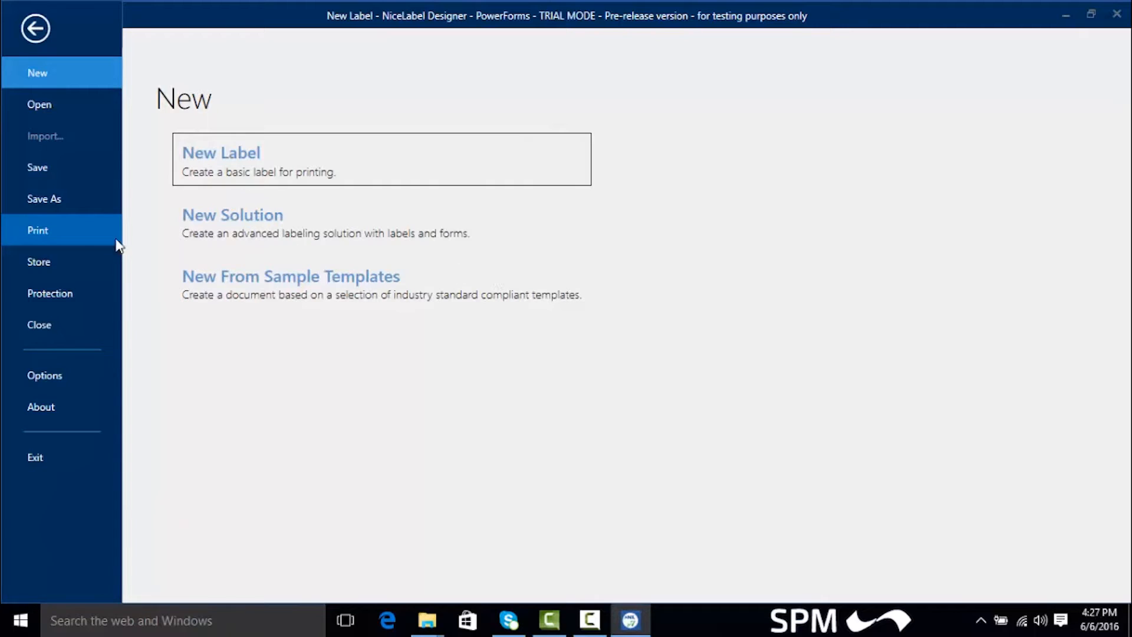
pyautogui.click(37, 222)
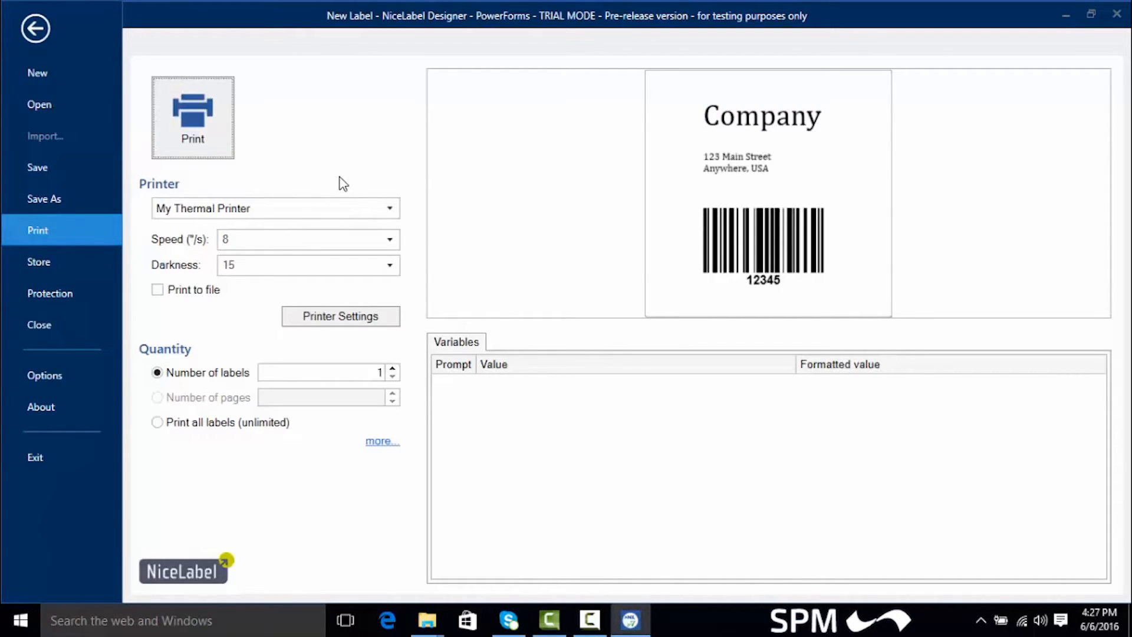